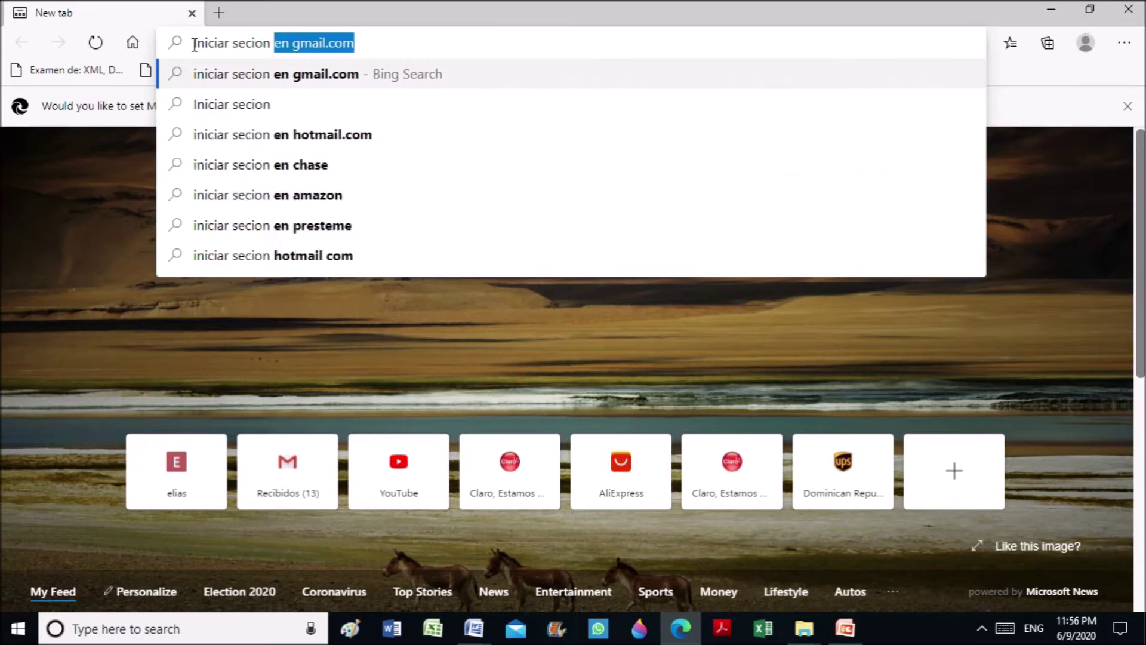
Search Bing for 'iniciar secion en gmail.com' and scroll through the results
type("il")
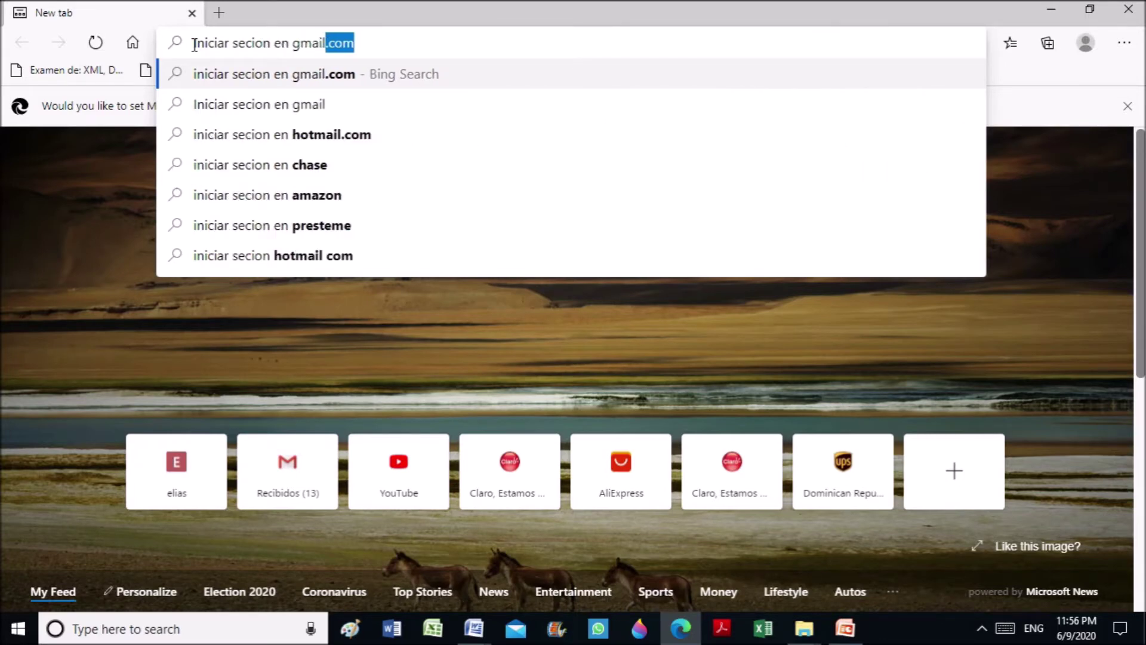
key("Right")
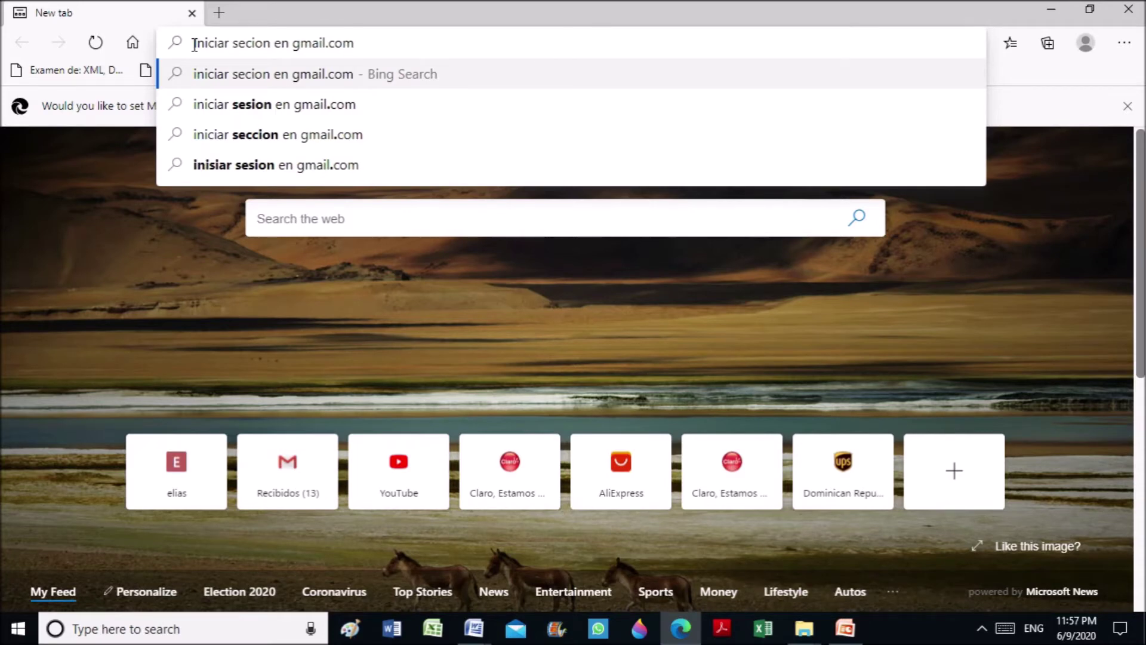
key("Return")
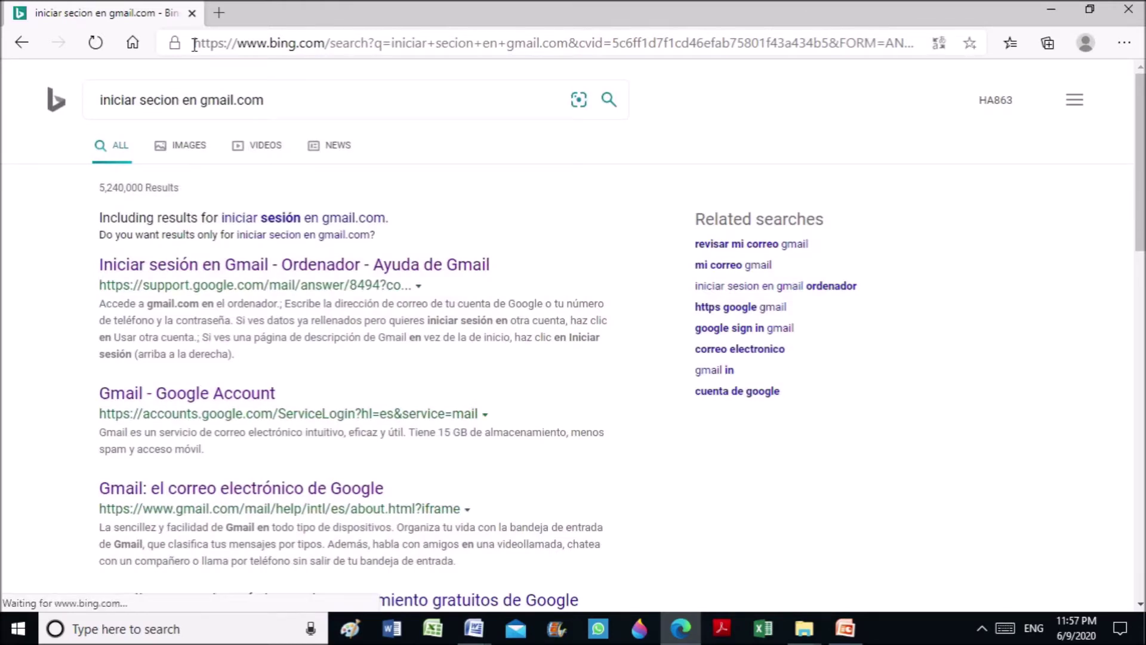
scroll(265, 282, "down", 2)
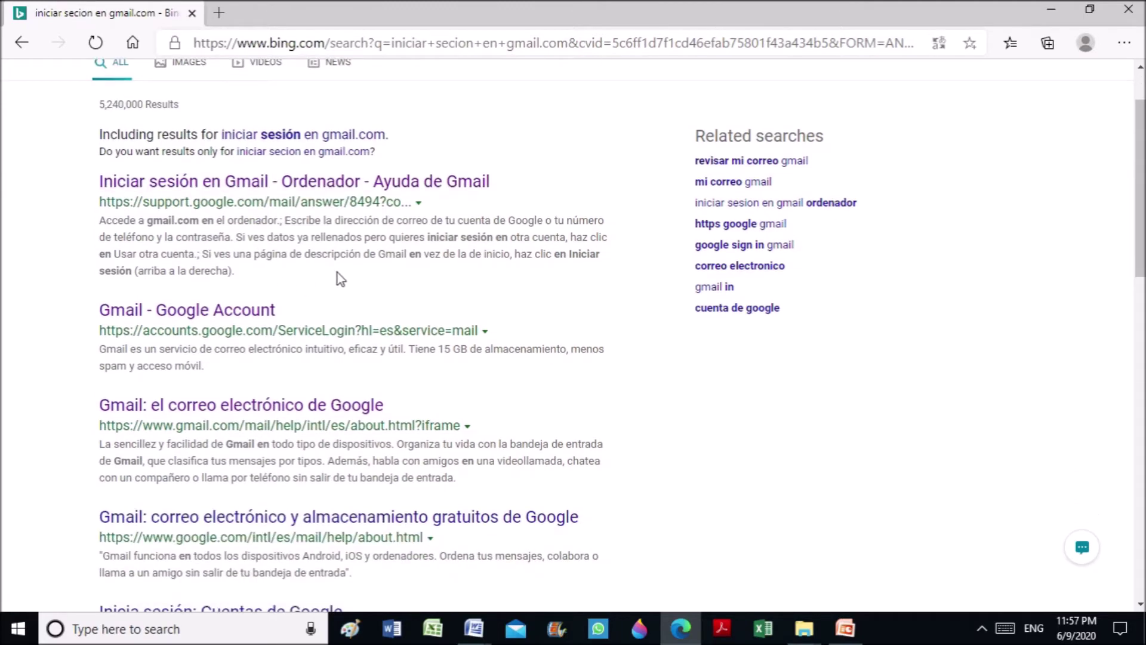
scroll(260, 286, "up", 2)
scroll(260, 301, "down", 2)
Go from the Gmail result to the sign-in page and submit the corrected account e-mail address
left_click(210, 413)
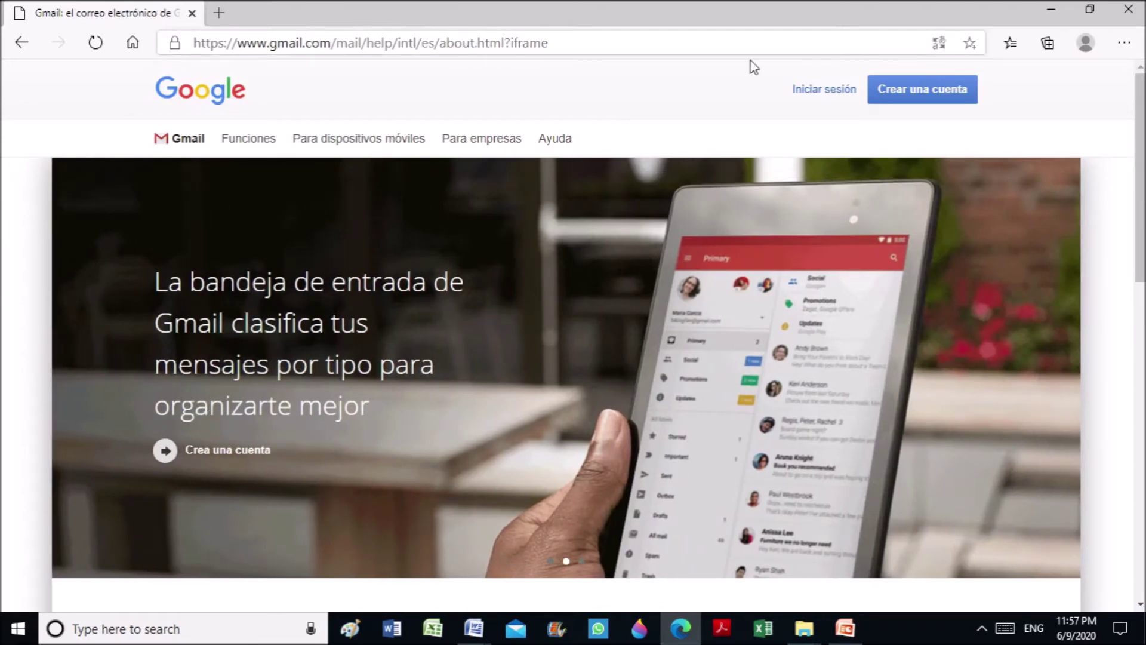
left_click(815, 91)
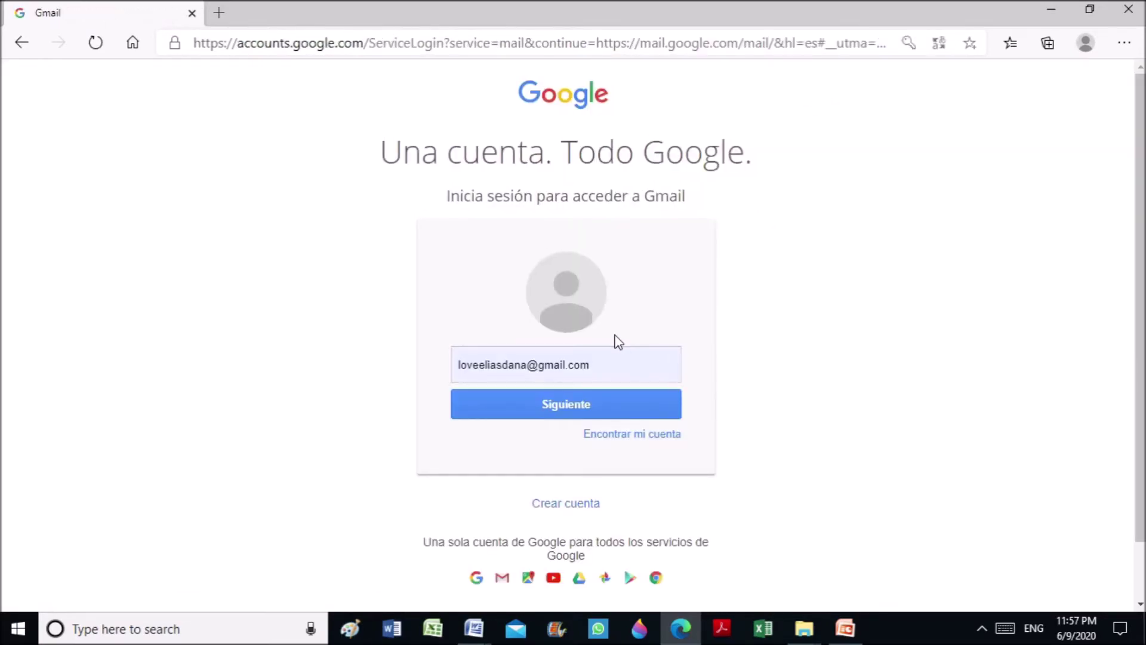
left_click(607, 366)
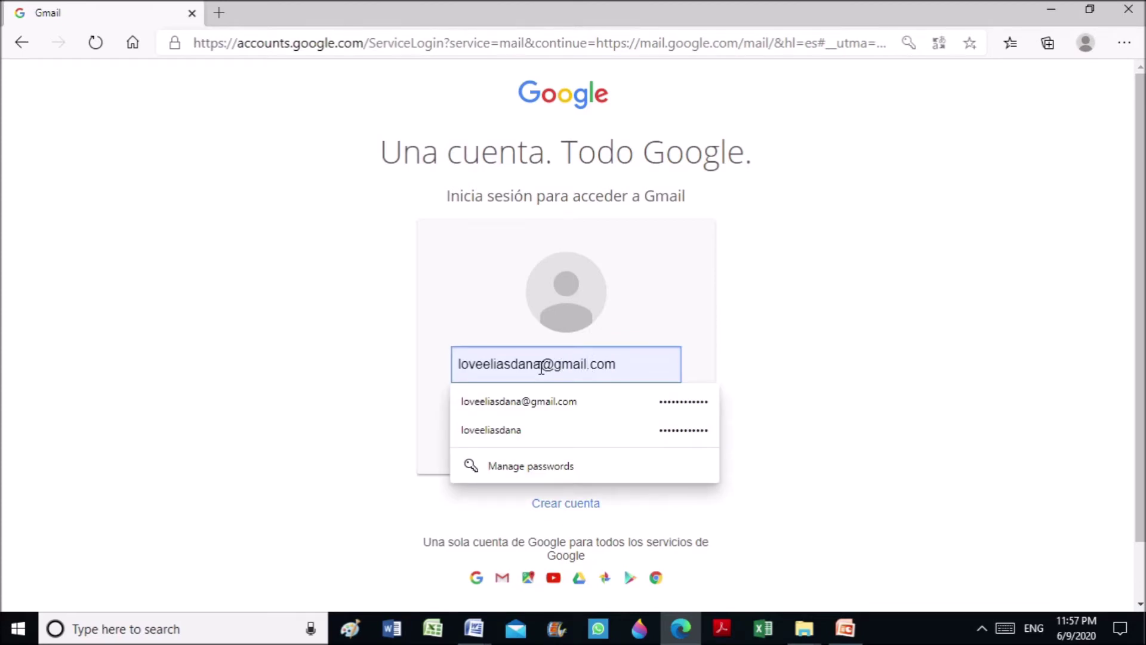
key("BackSpace")
key("BackSpace")
key("BackSpace")
key("BackSpace")
key("BackSpace")
key("BackSpace")
key("BackSpace")
key("BackSpace")
key("BackSpace")
key("BackSpace")
key("BackSpace")
key("BackSpace")
key("BackSpace")
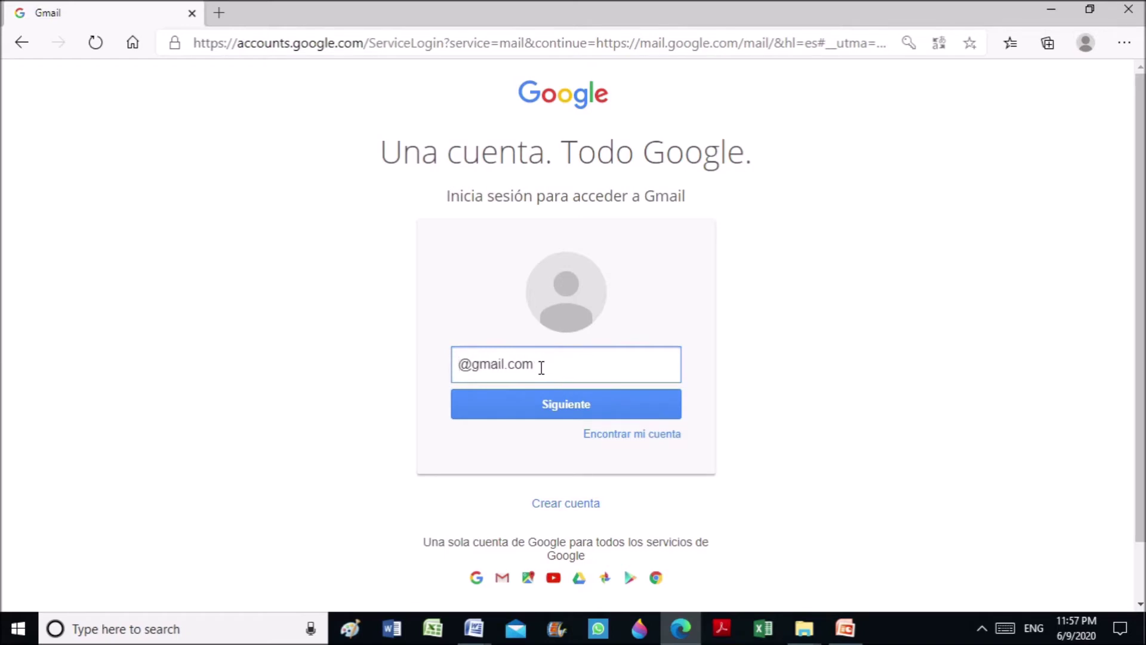
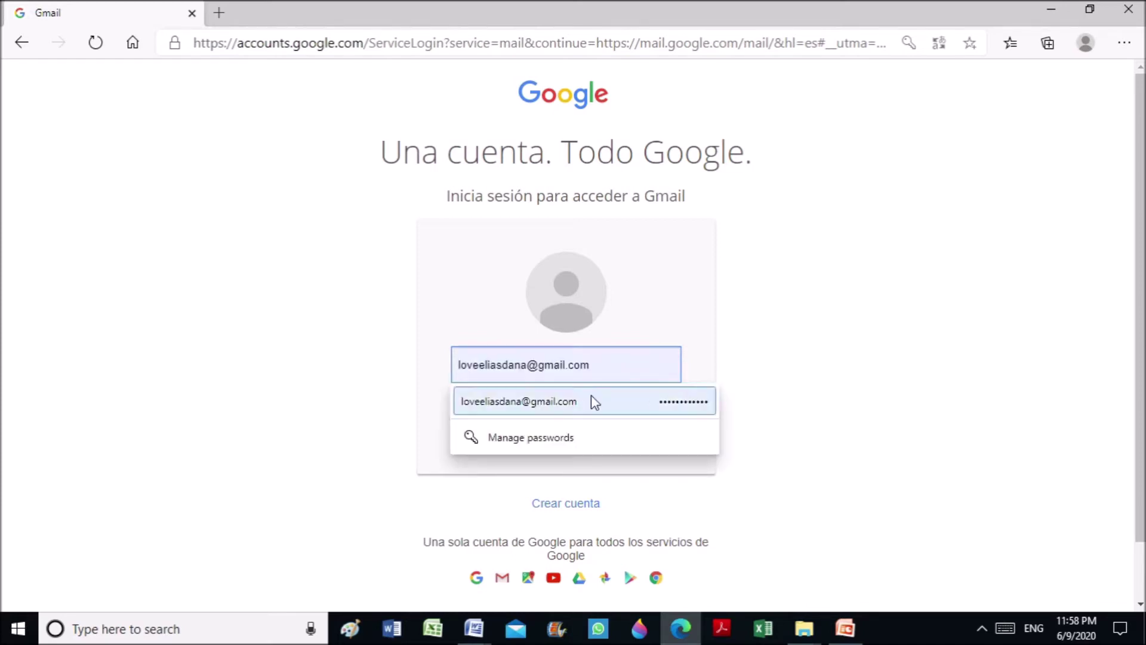
left_click(839, 401)
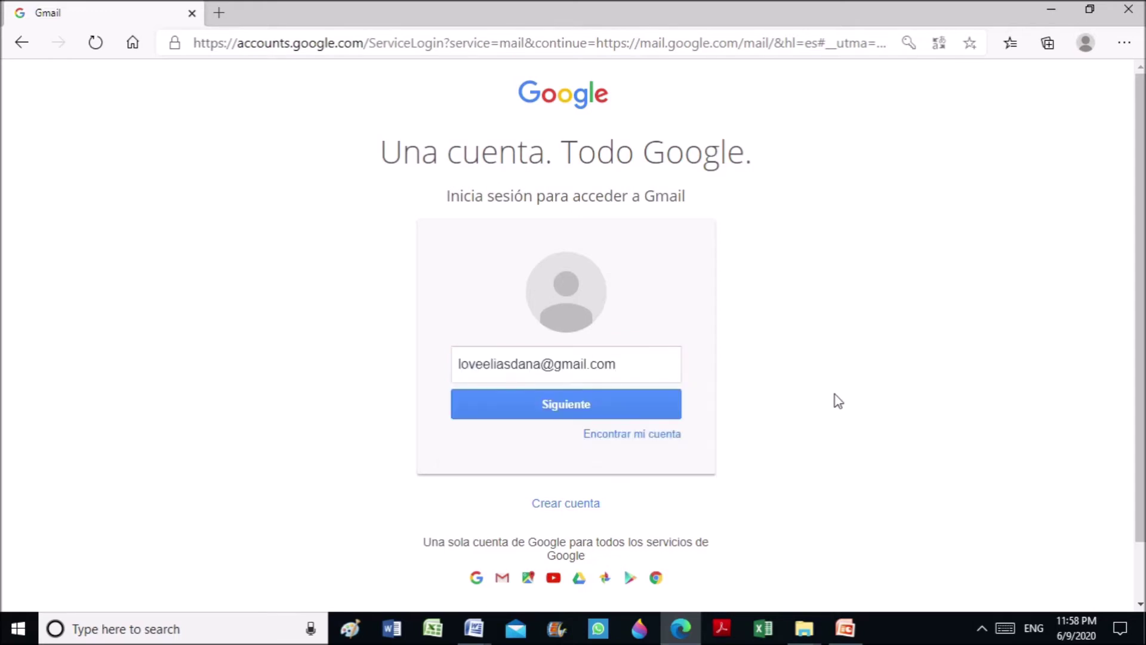
left_click(535, 403)
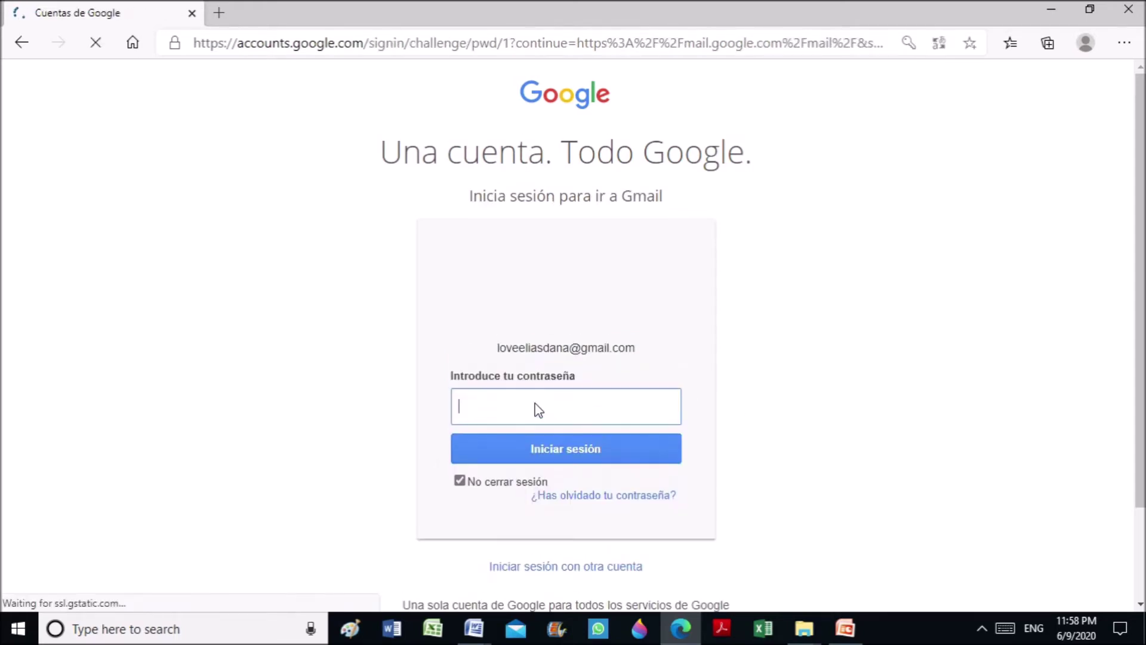
Replace the autofilled password with the account password and sign in to Gmail
left_click(534, 405)
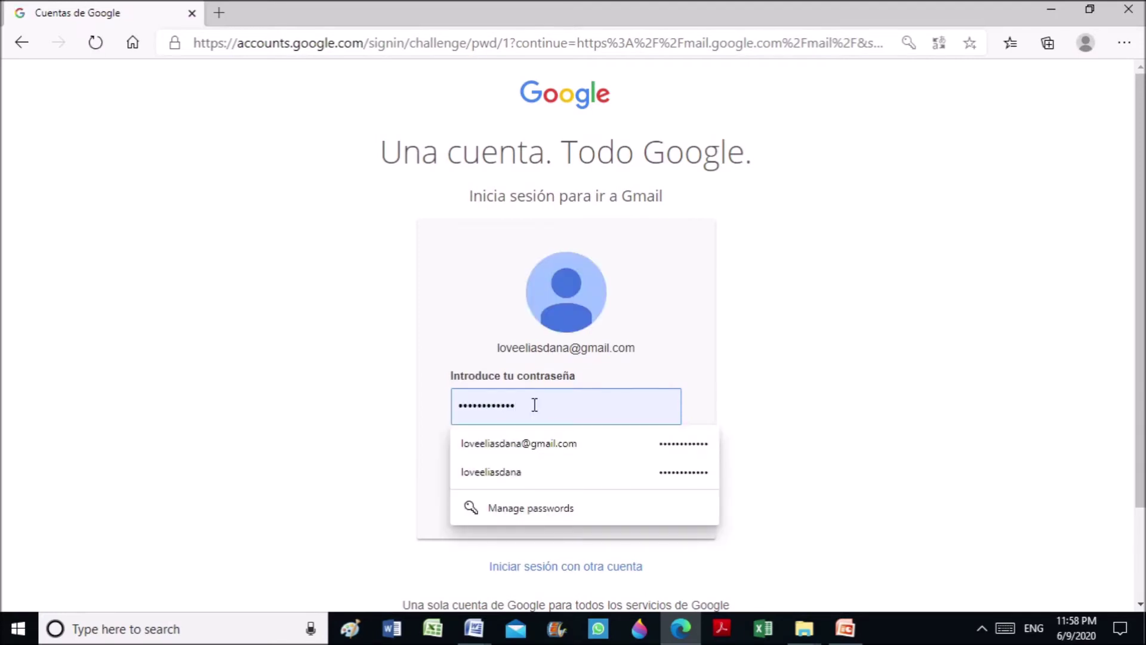
left_click_drag(535, 405, 455, 398)
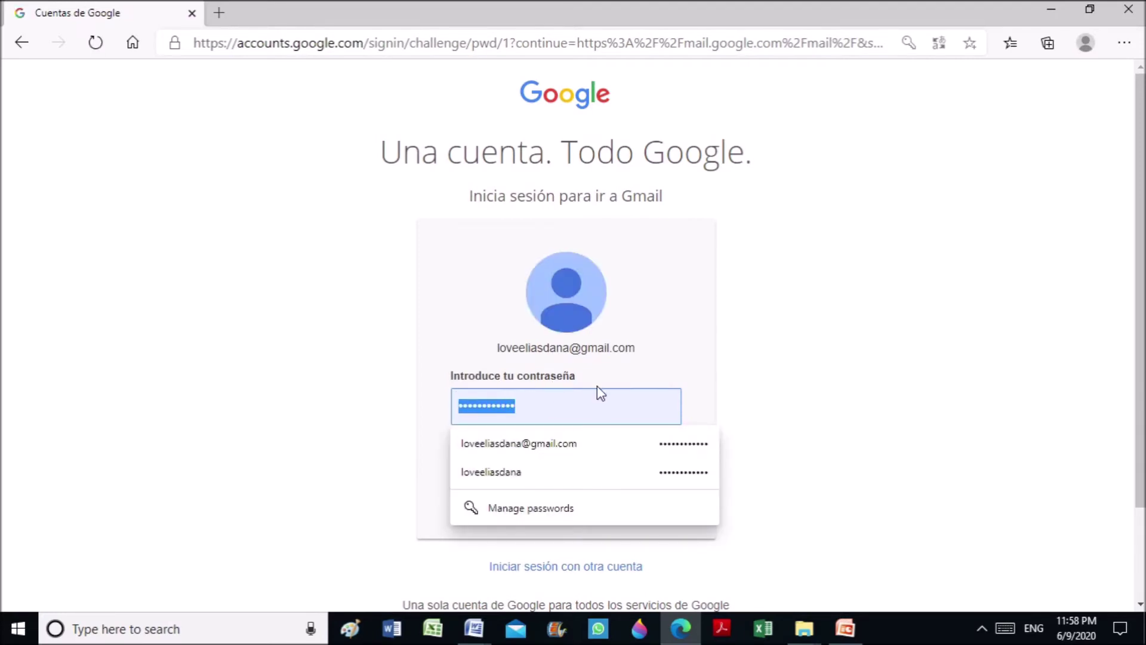
key("ctrl+v")
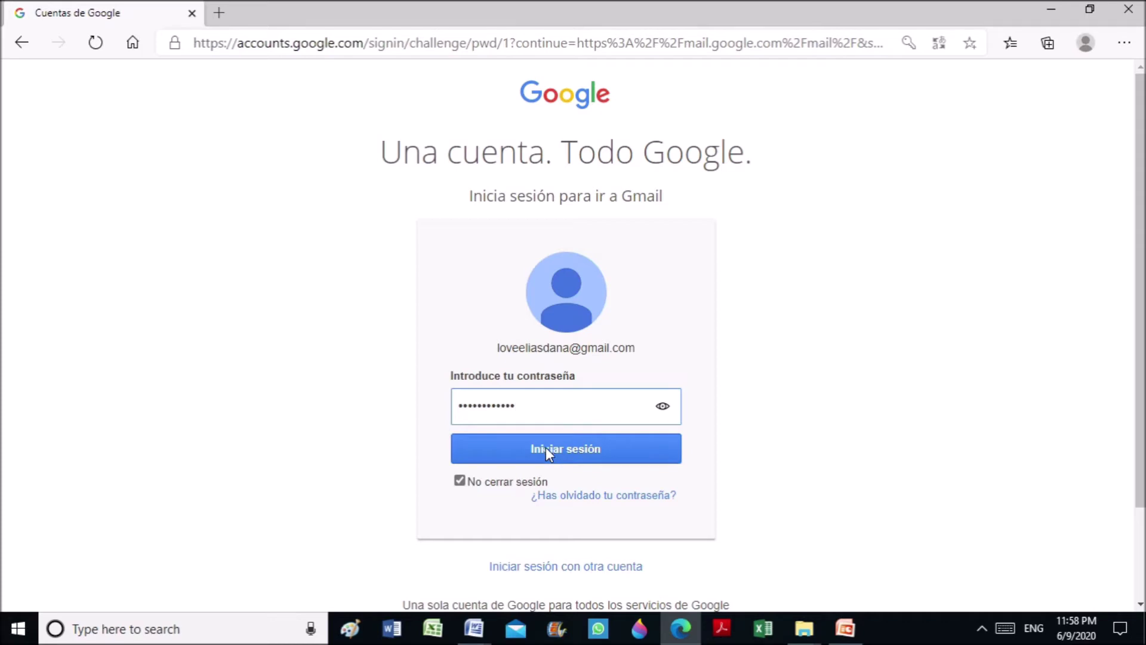
left_click(546, 447)
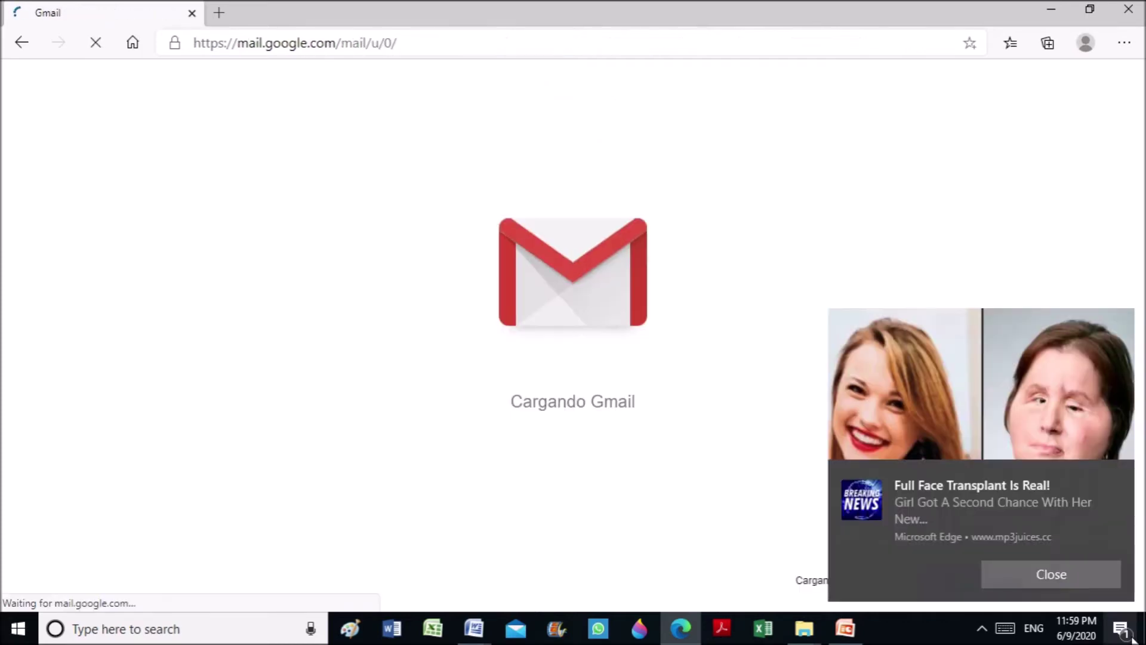
left_click(1122, 630)
Dismiss the notification and scroll the inbox down to the email with the Word attachment
left_click(1122, 630)
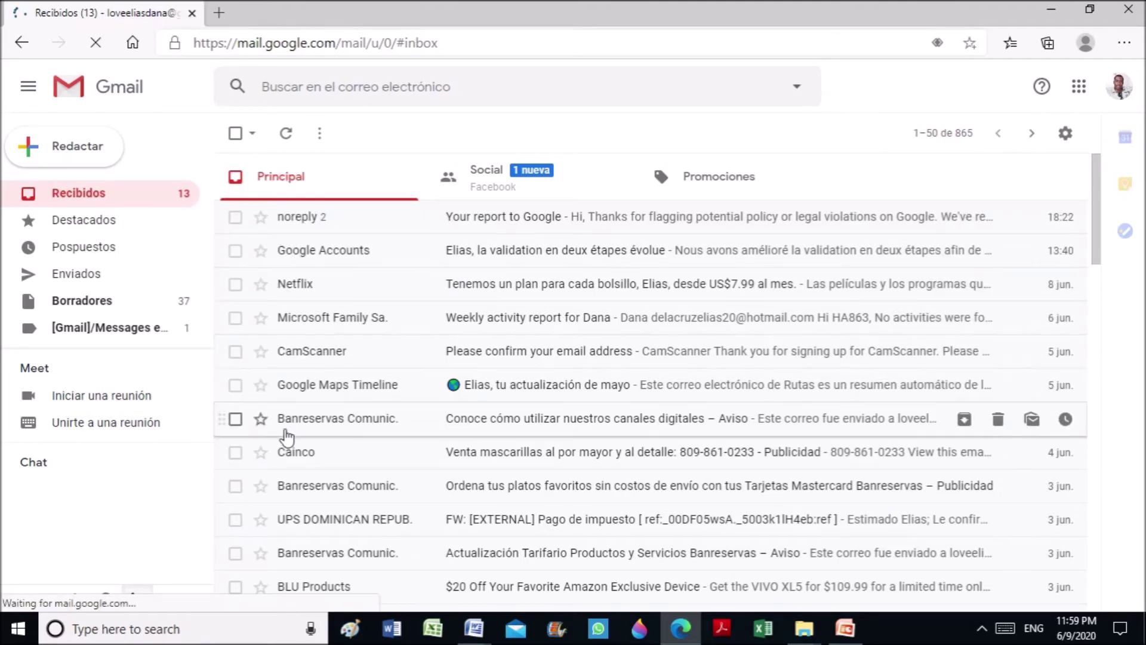
scroll(325, 419, "down", 3)
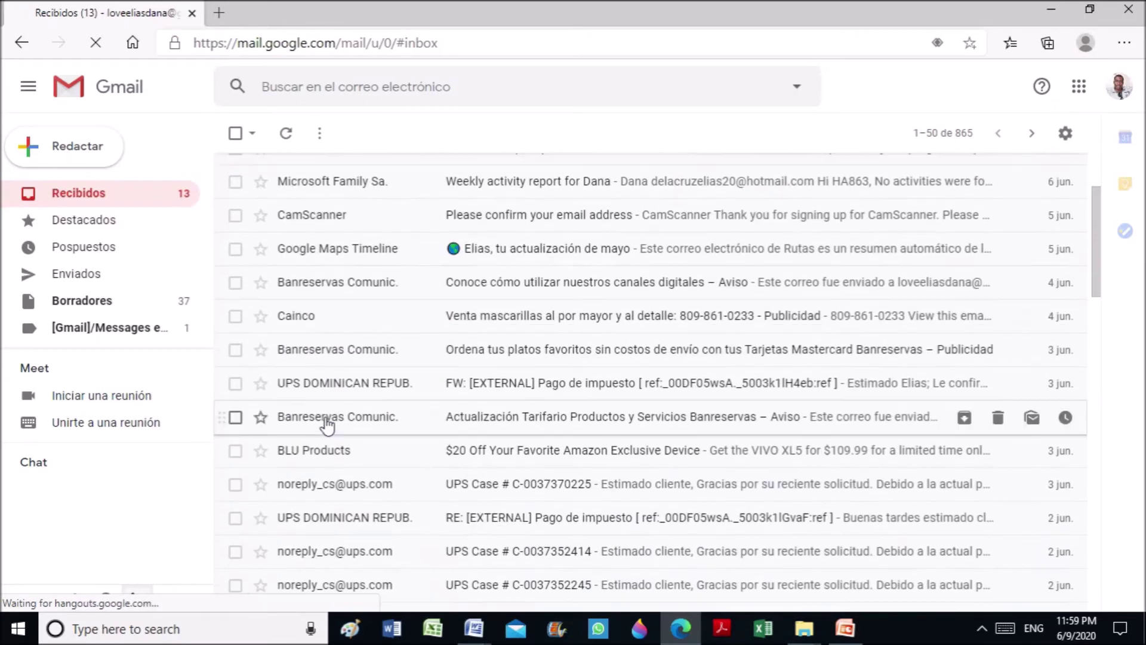
scroll(327, 425, "down", 5)
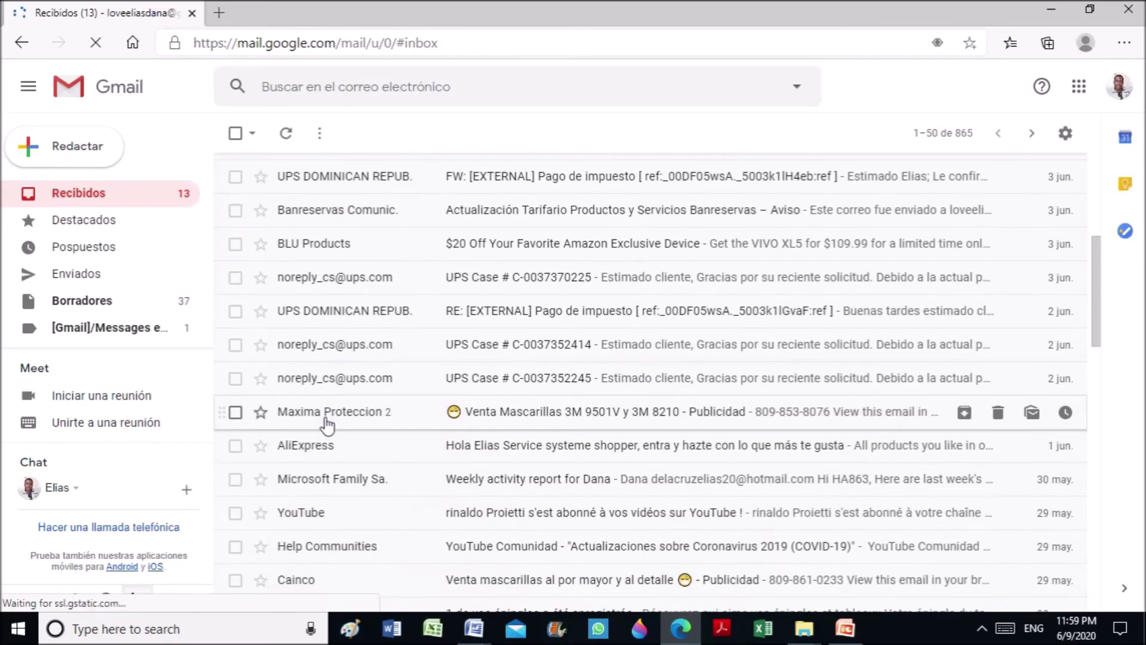
scroll(327, 425, "down", 7)
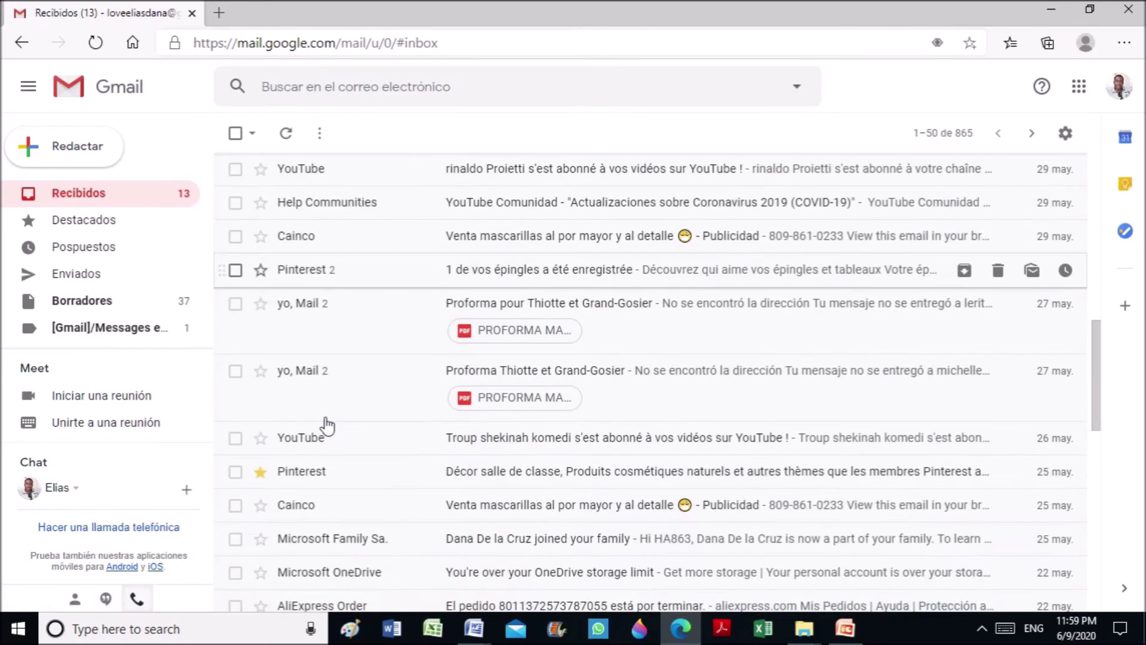
scroll(327, 425, "down", 4)
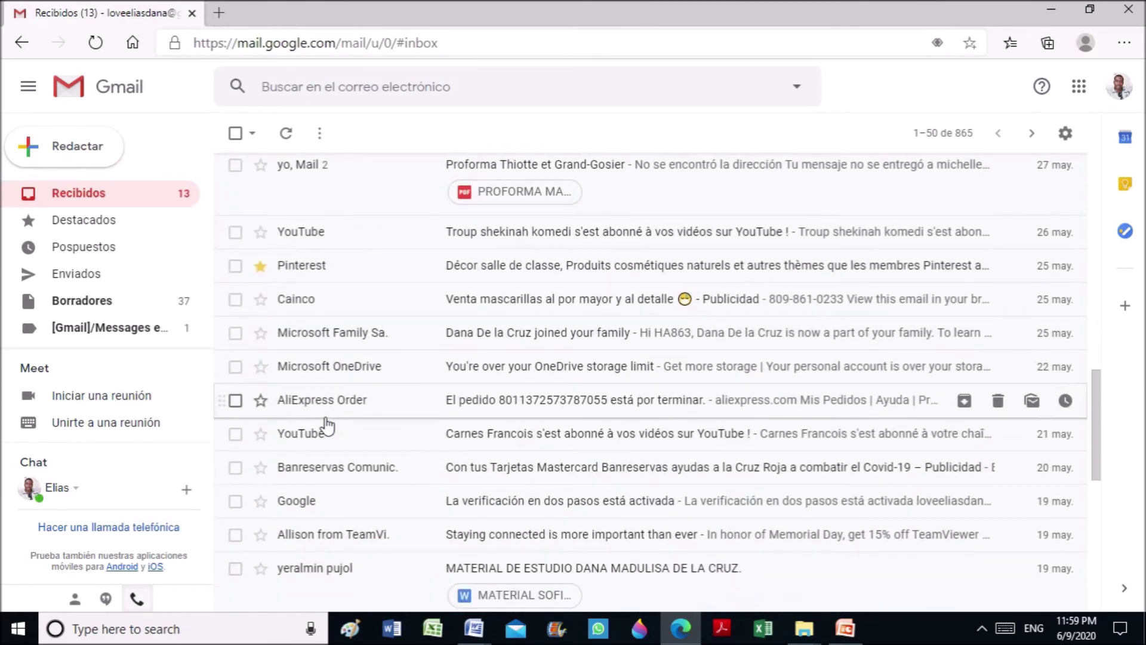
scroll(327, 425, "down", 2)
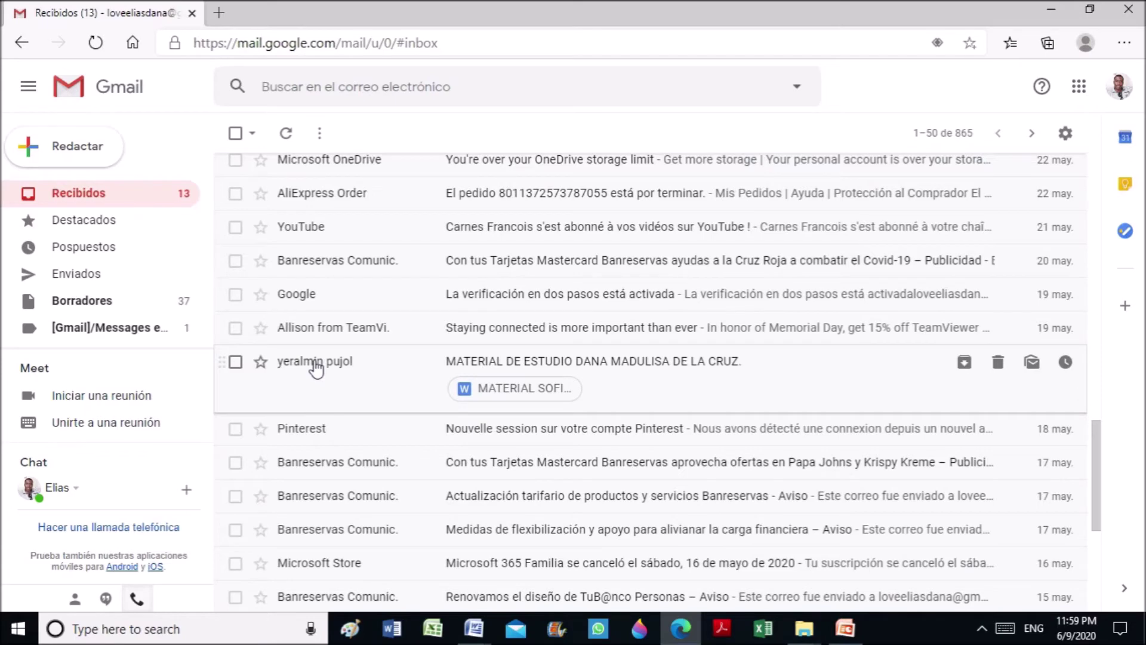
mouse_move(315, 369)
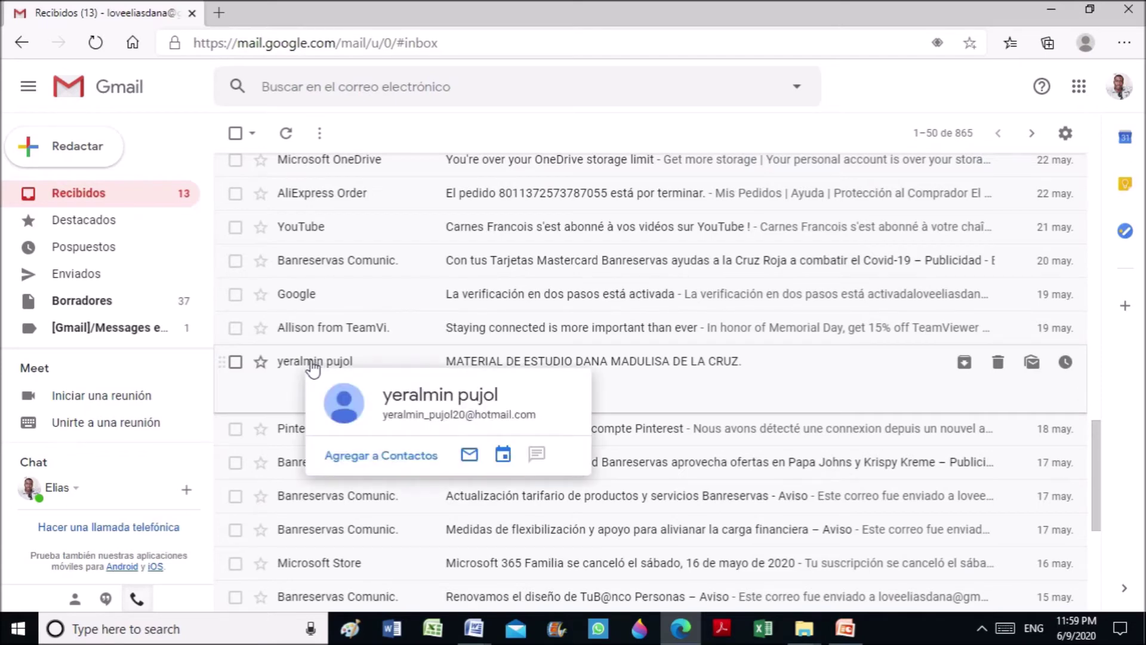
Open the study-material email and download its attachment MATERIAL SOFI Y DANA SISISI.docx
left_click(313, 366)
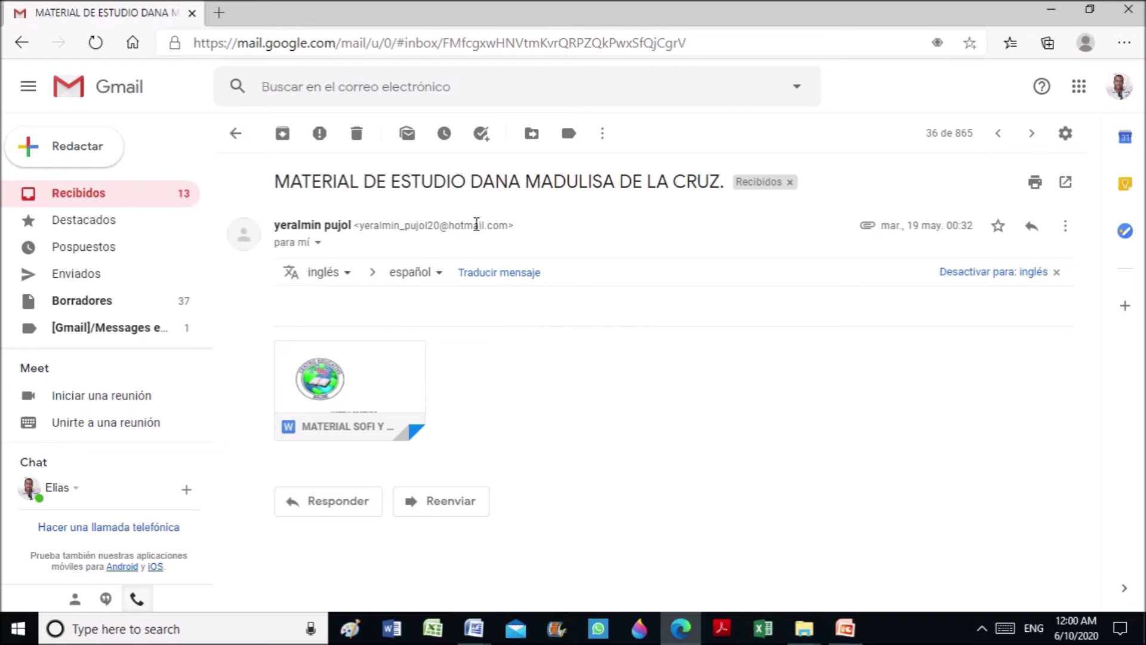
mouse_move(389, 400)
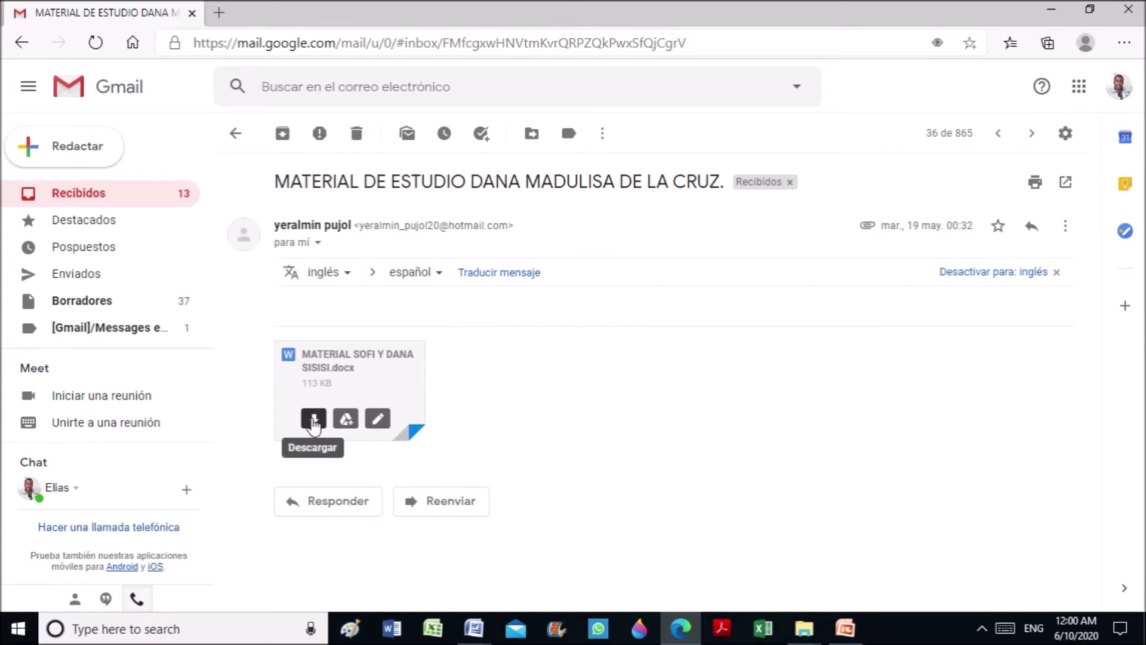
left_click(313, 419)
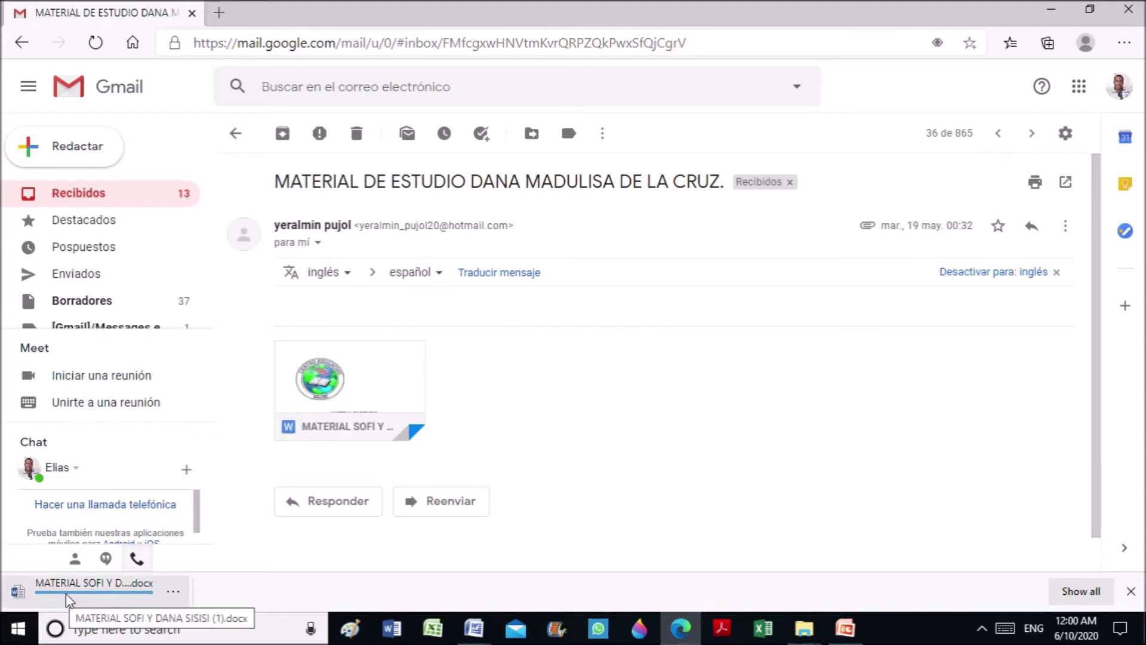
right_click(35, 586)
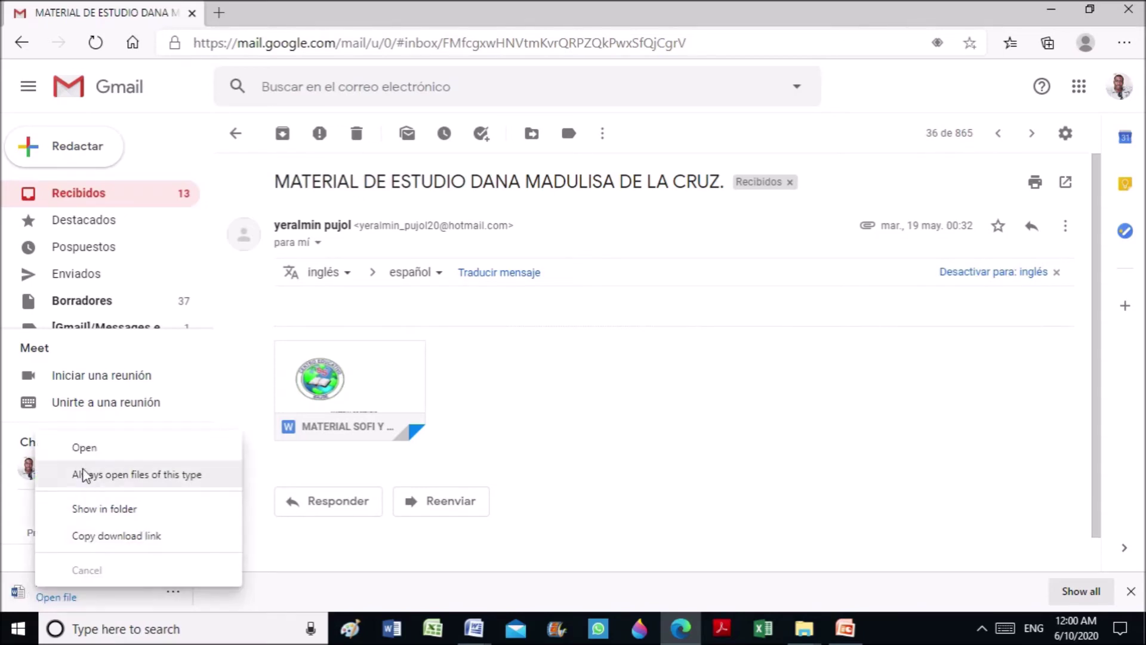
Open MATERIAL SOFI Y DANA SISISI (1).docx in Word and scroll through its worksheet pages
left_click(84, 449)
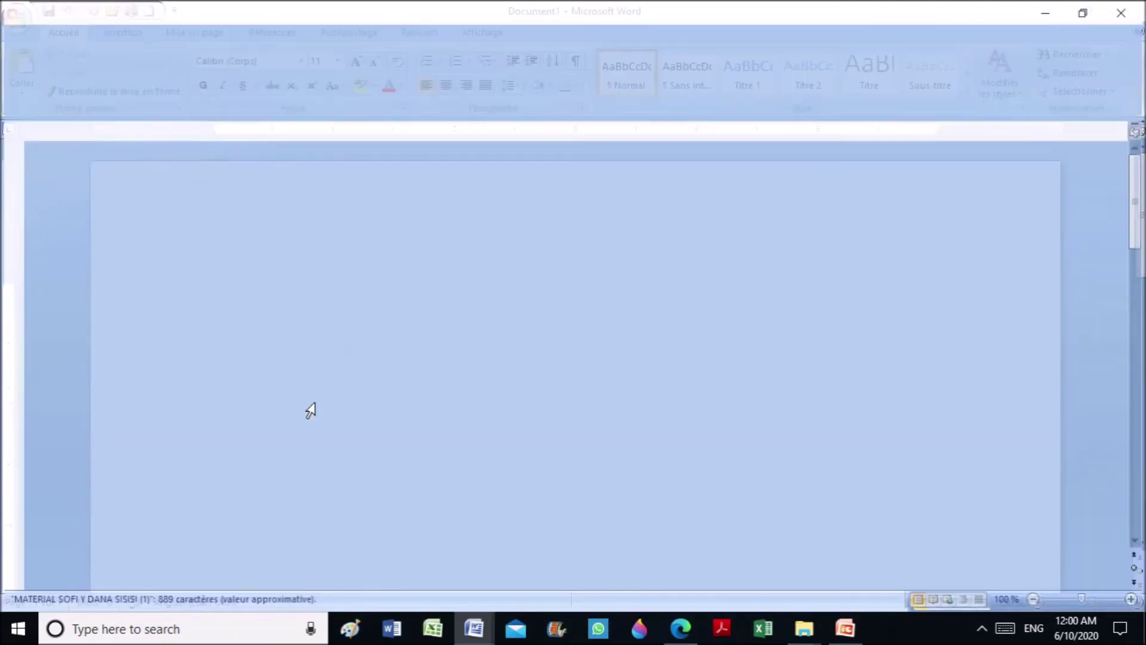
scroll(840, 435, "down", 8)
scroll(666, 433, "down", 15)
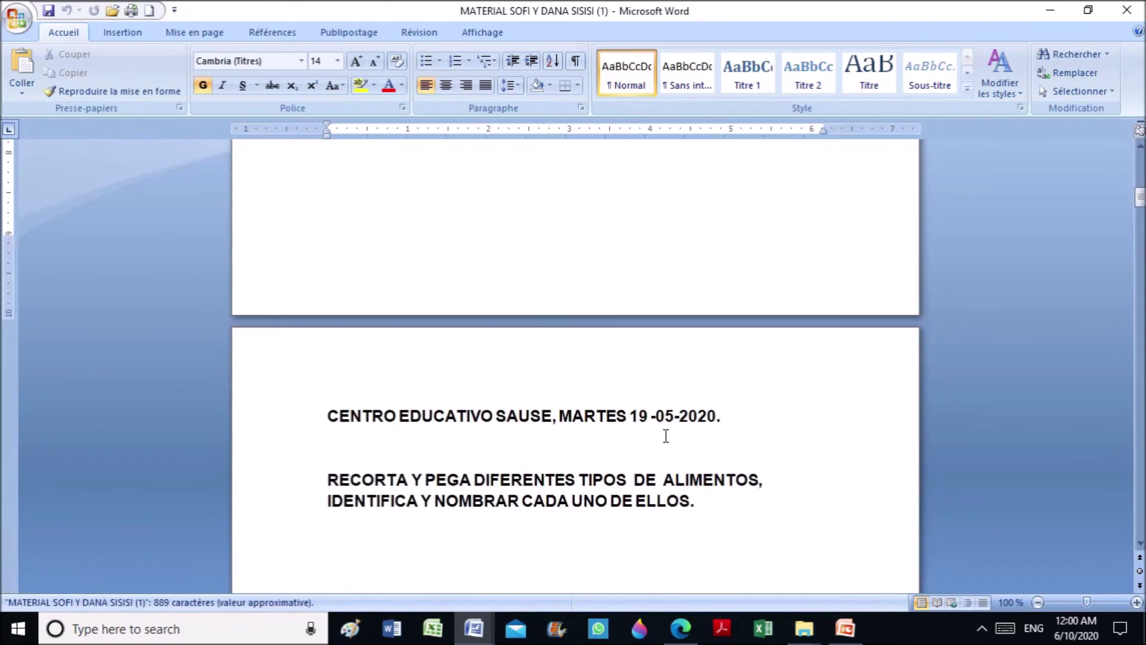
scroll(671, 442, "down", 15)
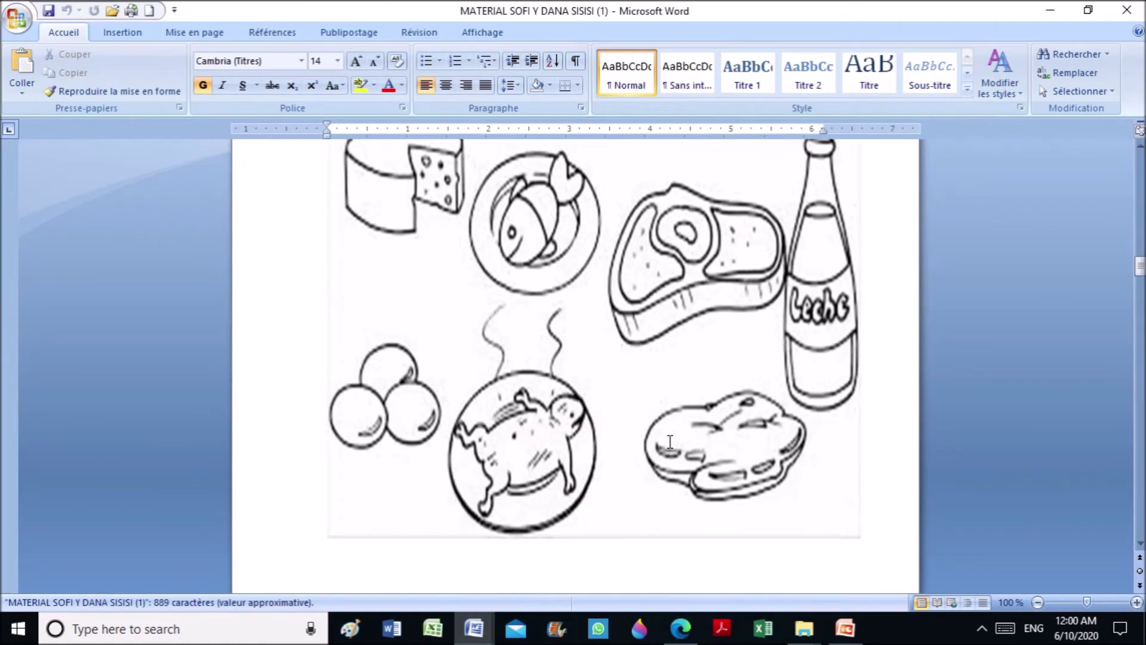
scroll(670, 442, "up", 3)
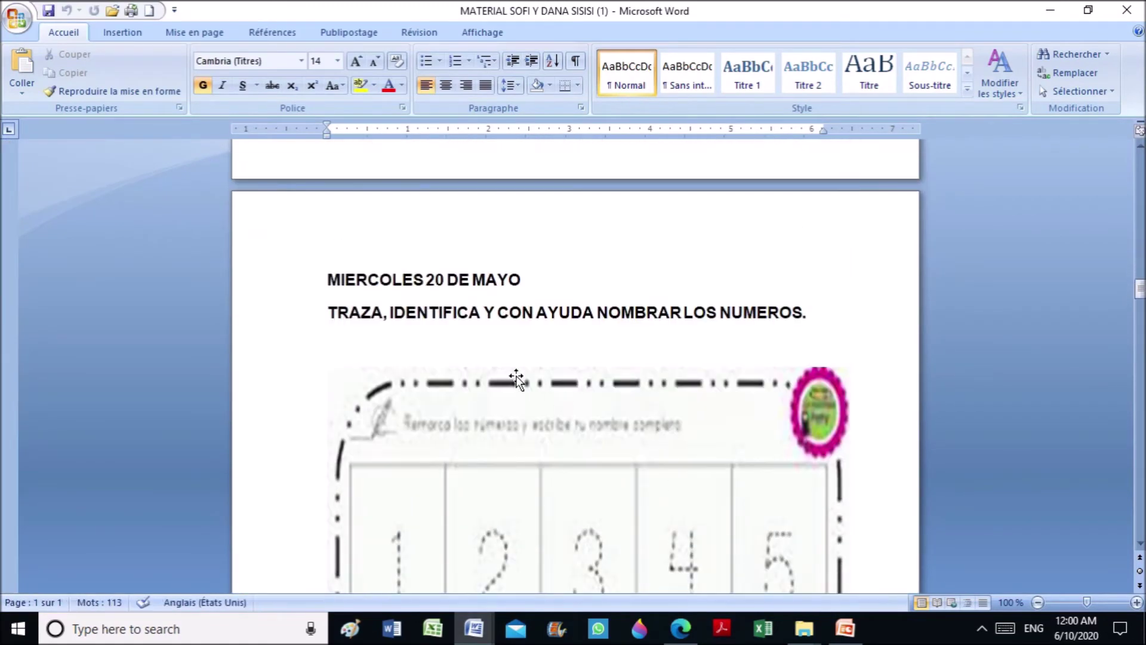
left_click(505, 326)
left_click(508, 270)
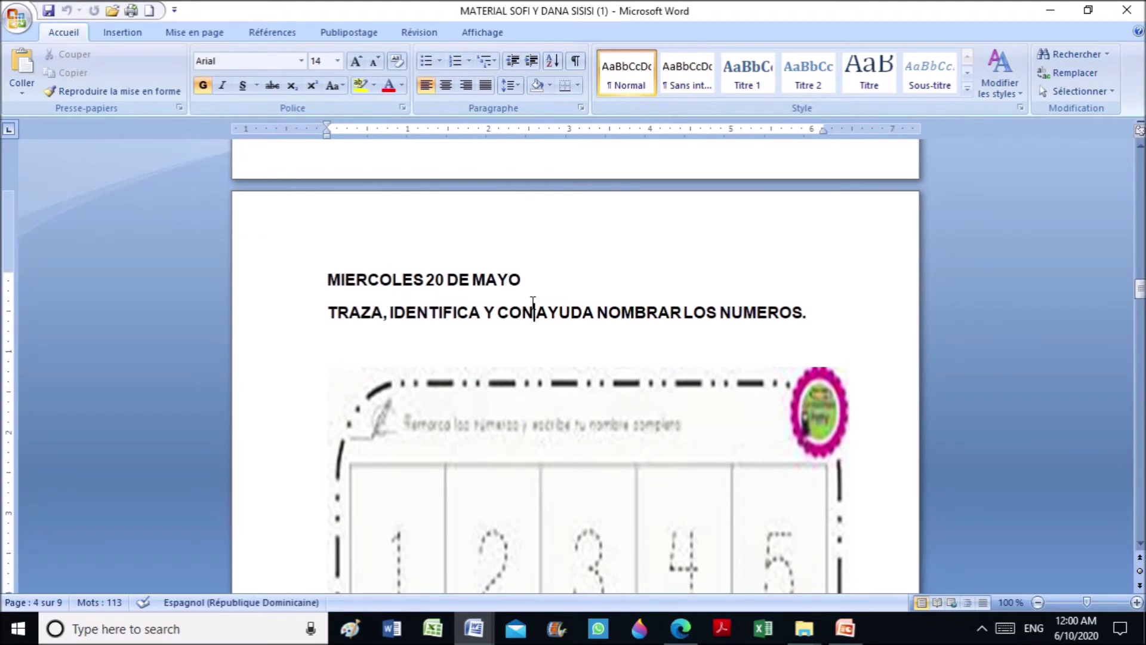
scroll(533, 300, "down", 20)
scroll(559, 397, "down", 20)
scroll(558, 406, "down", 20)
scroll(555, 436, "down", 15)
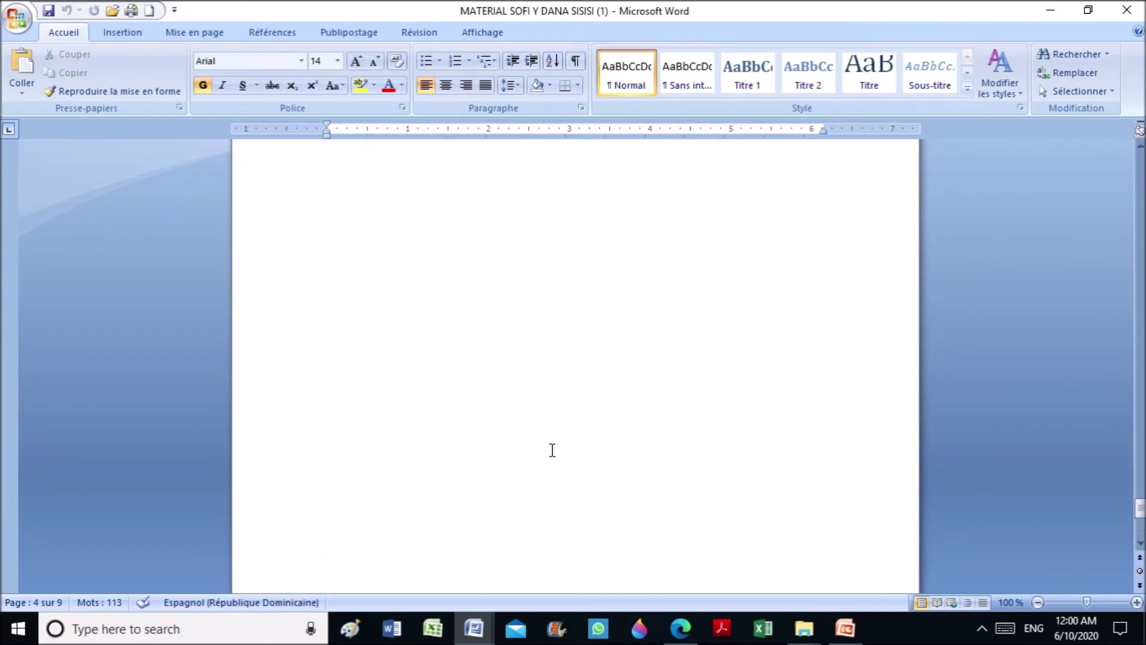
scroll(552, 451, "up", 20)
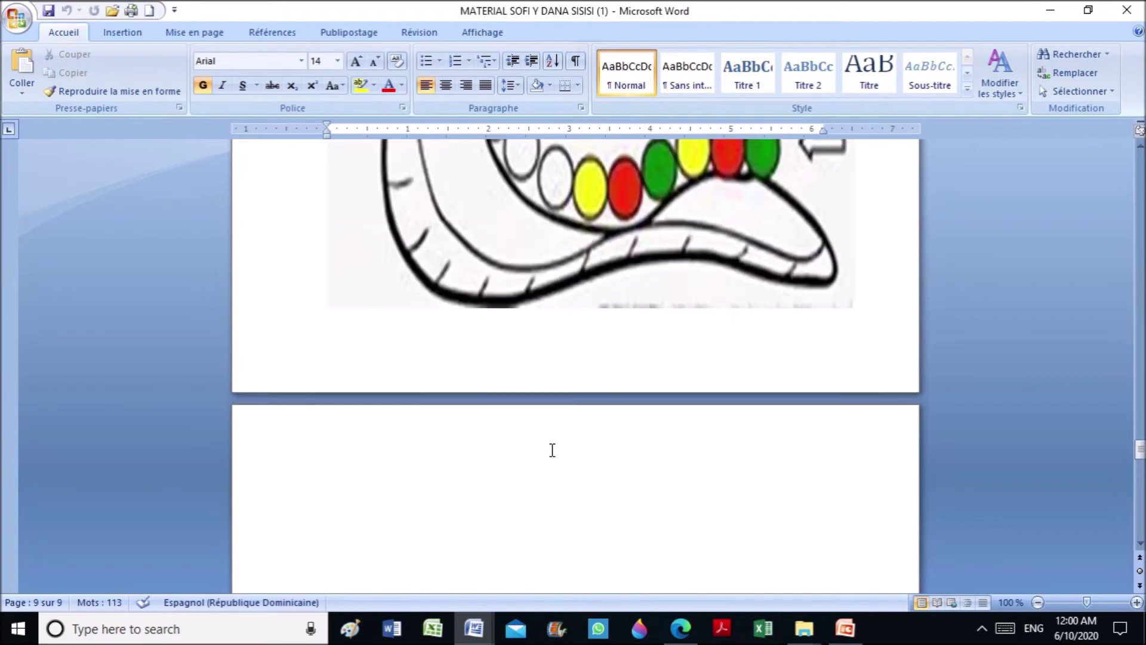
scroll(552, 450, "up", 20)
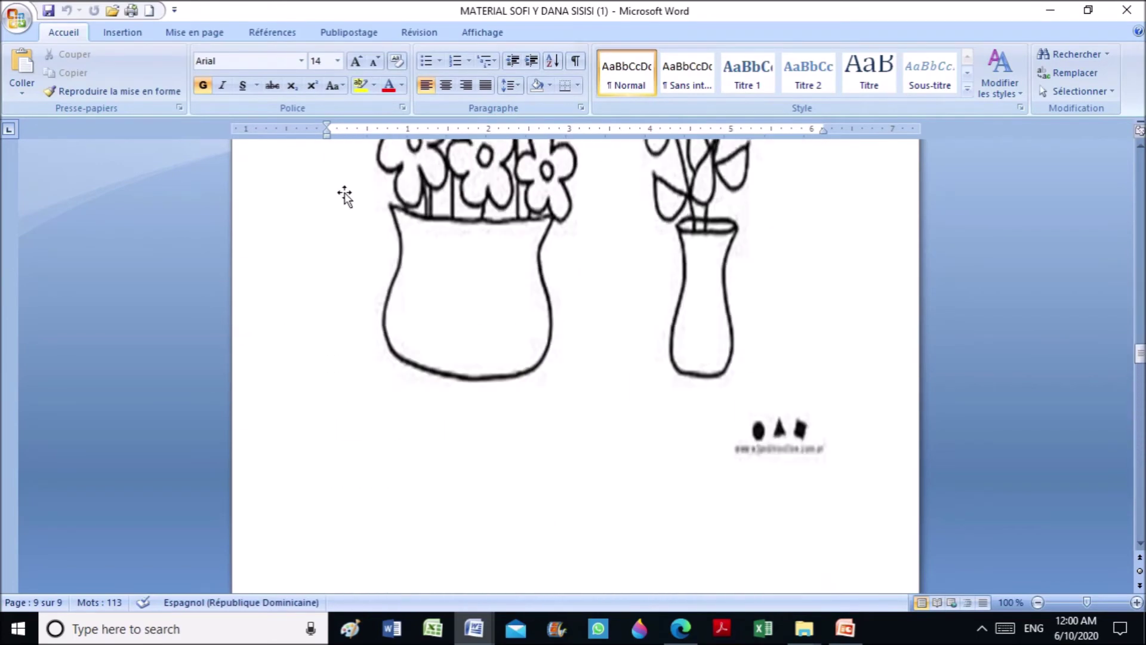
Open the Enregistrer sous (Save As) dialog from Word's Office button menu
left_click(12, 24)
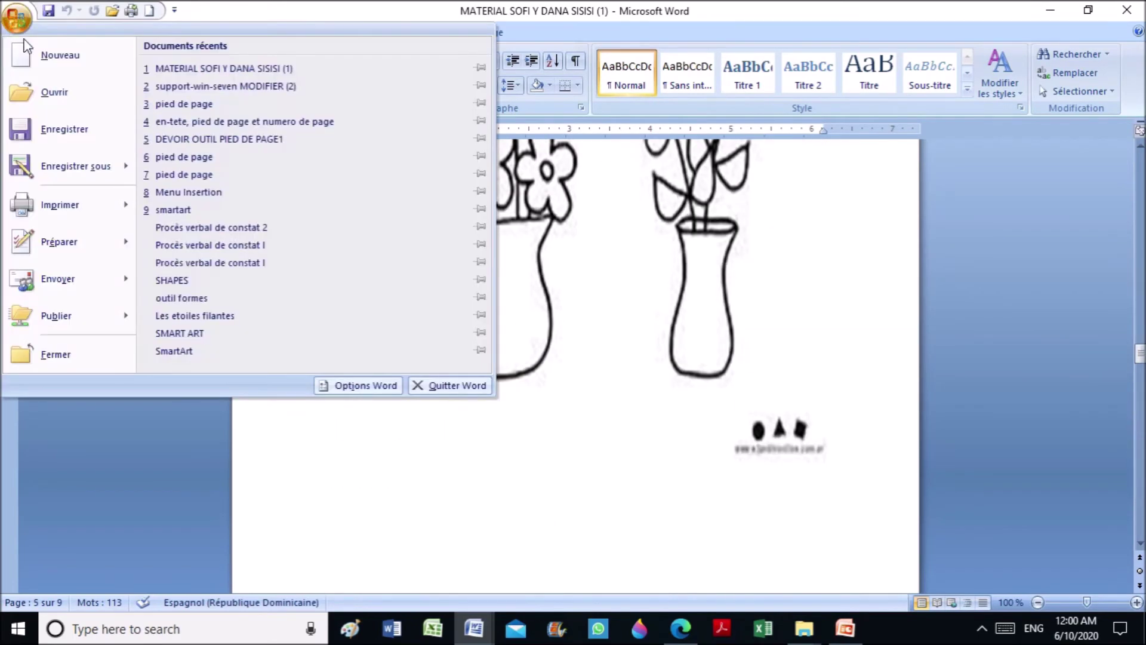
mouse_move(58, 179)
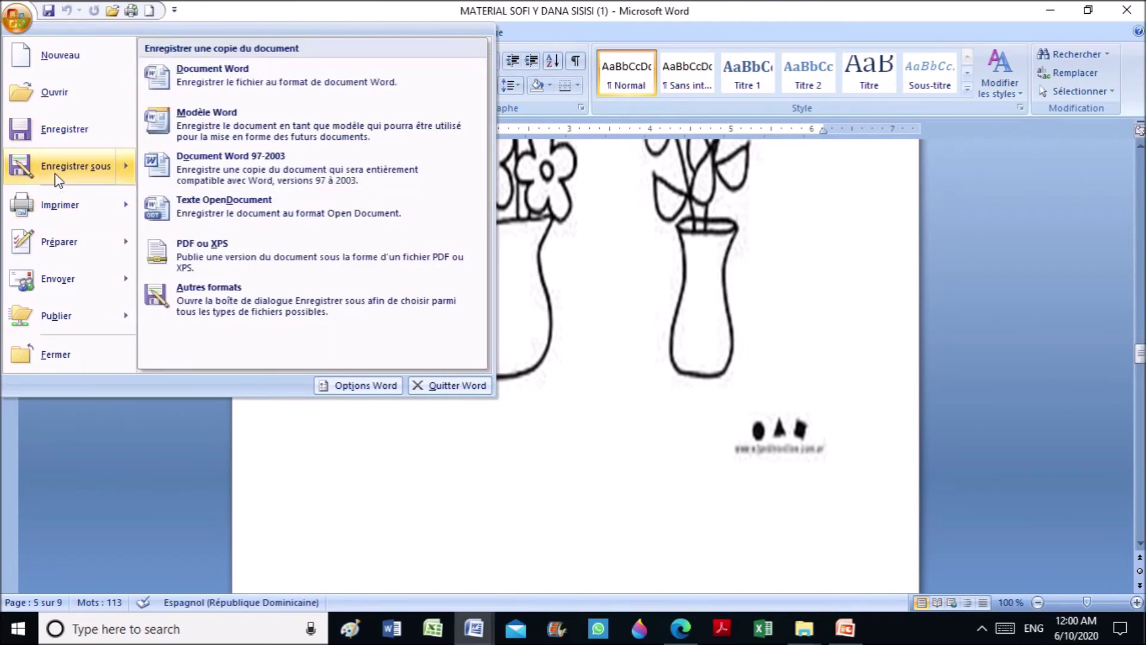
left_click(54, 161)
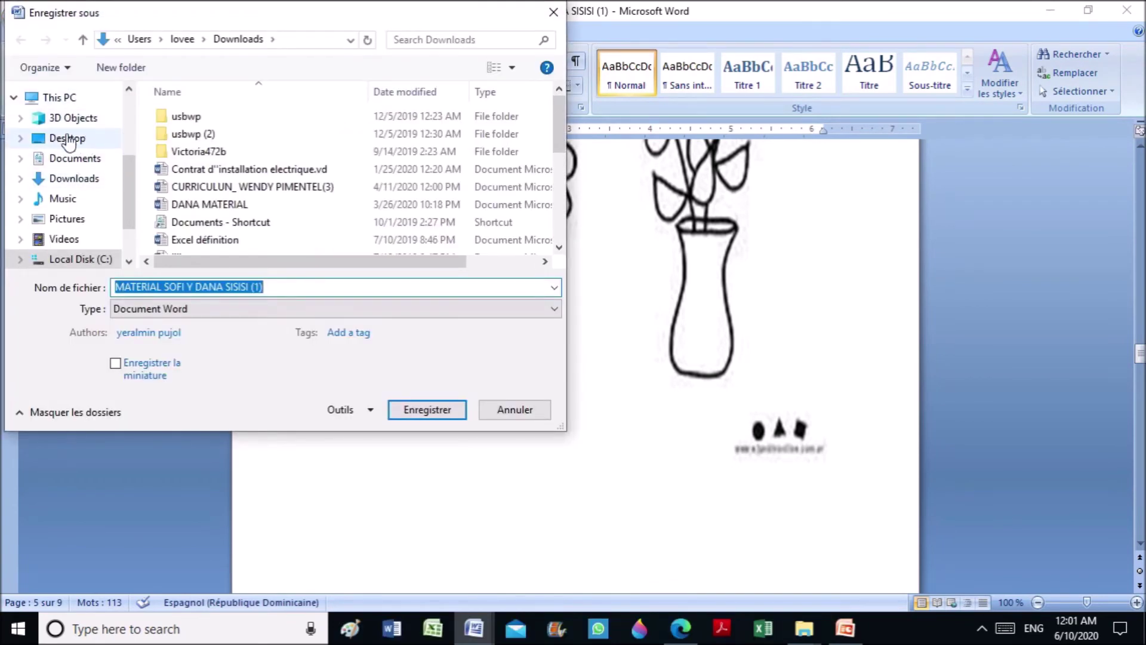
Set the save location to Desktop > personal folder > DOCUMENTS TEXTUELS > REAPPORTS
left_click(68, 142)
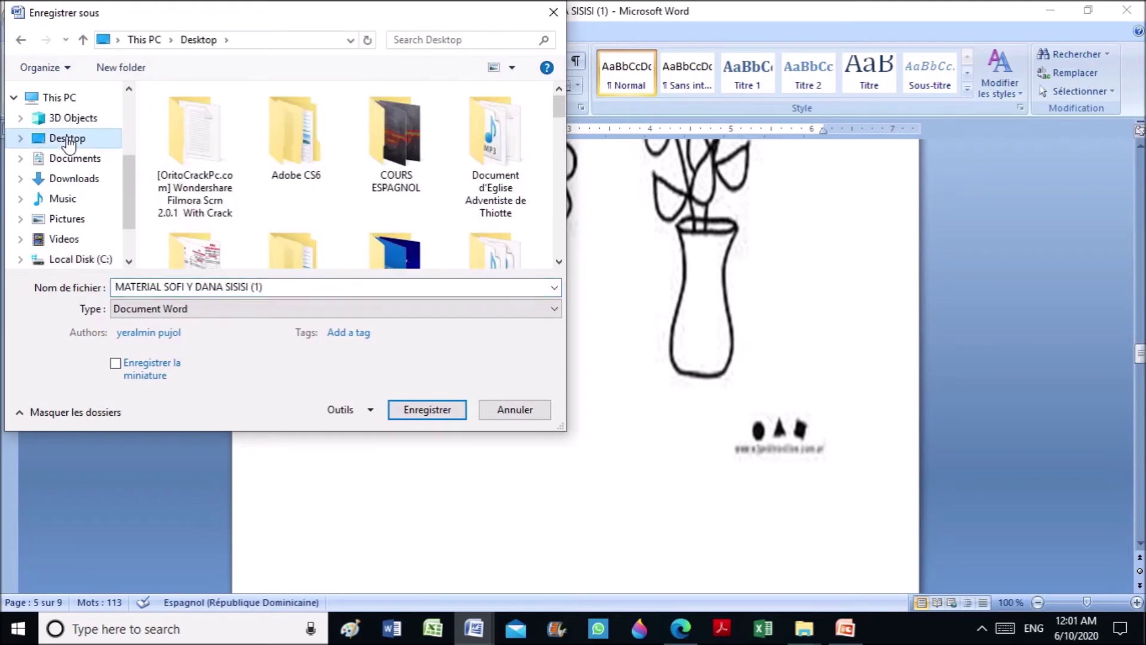
scroll(549, 149, "down", 3)
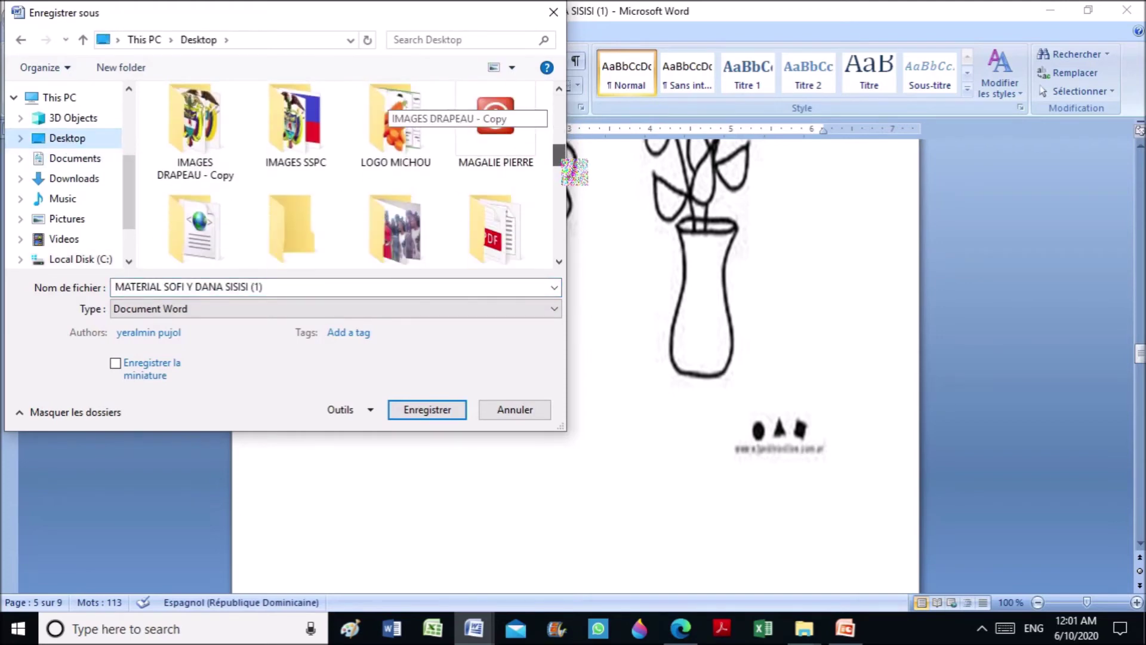
double_click(541, 163)
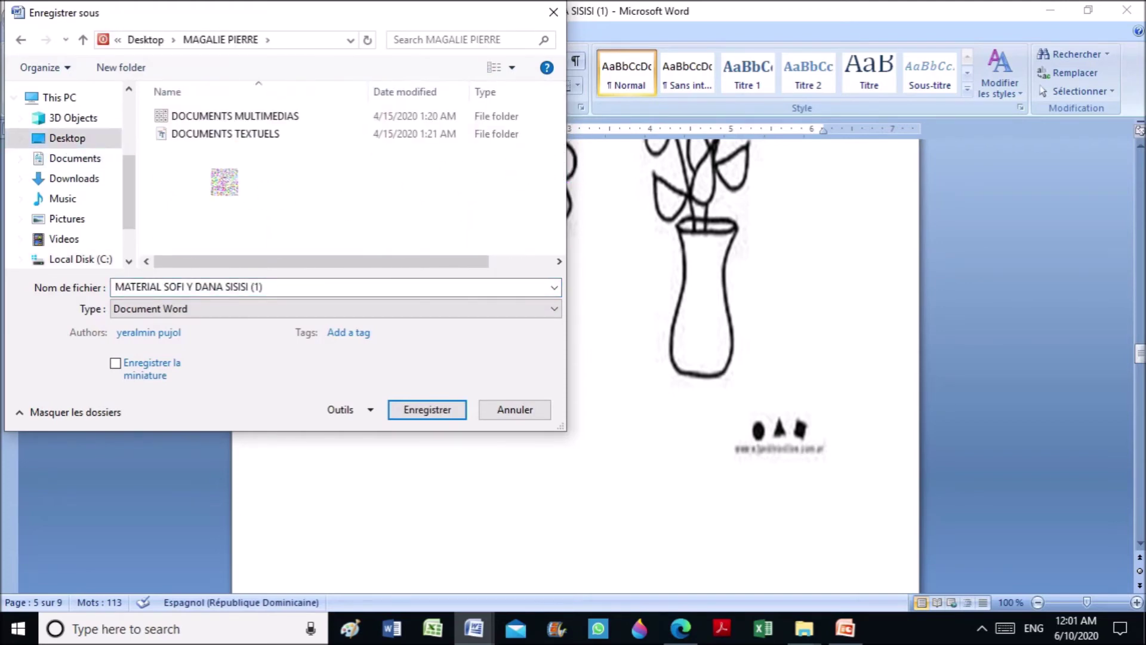
left_click(237, 144)
double_click(237, 142)
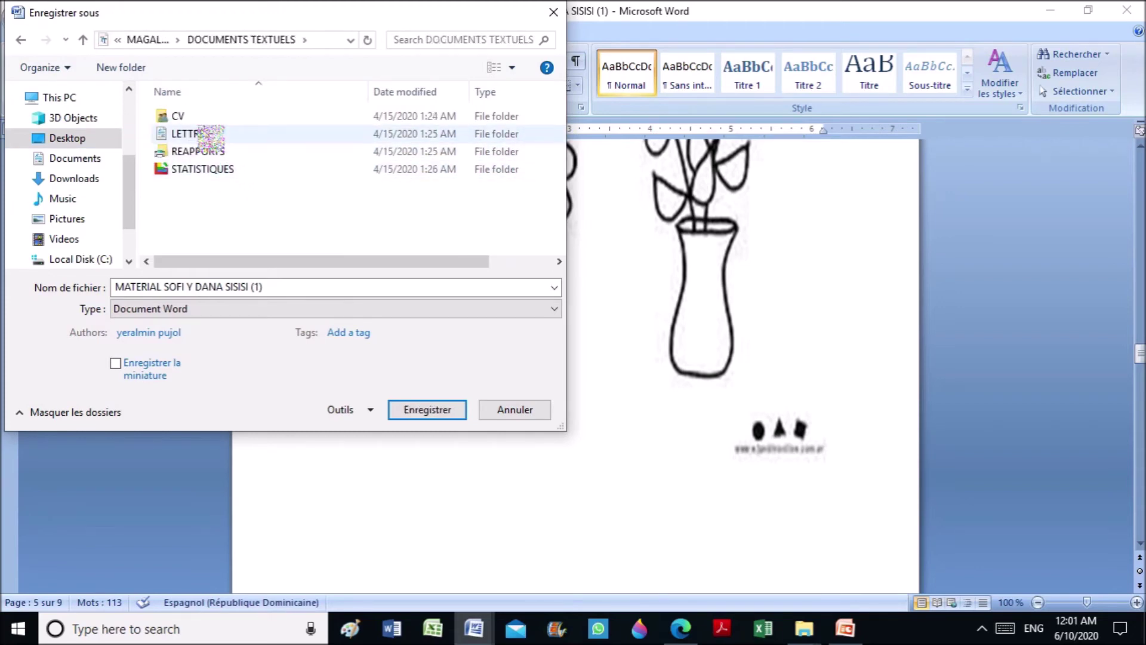
double_click(206, 154)
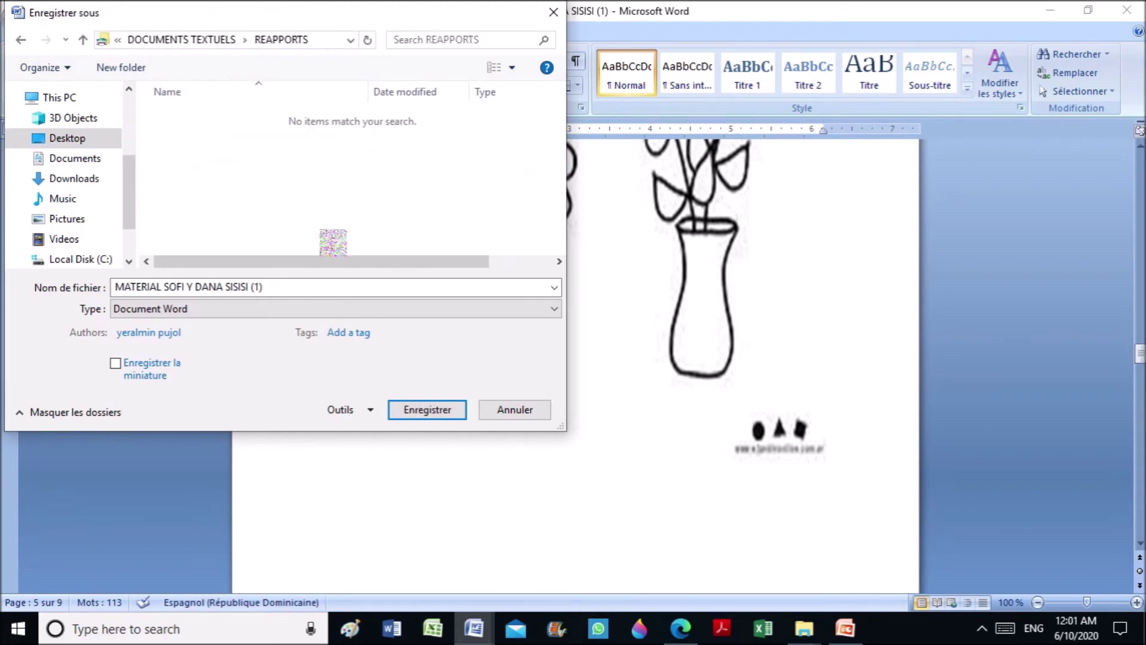
Remove ' (1)' from the file name, leaving MATERIAL SOFI Y DANA SISISI
left_click(286, 291)
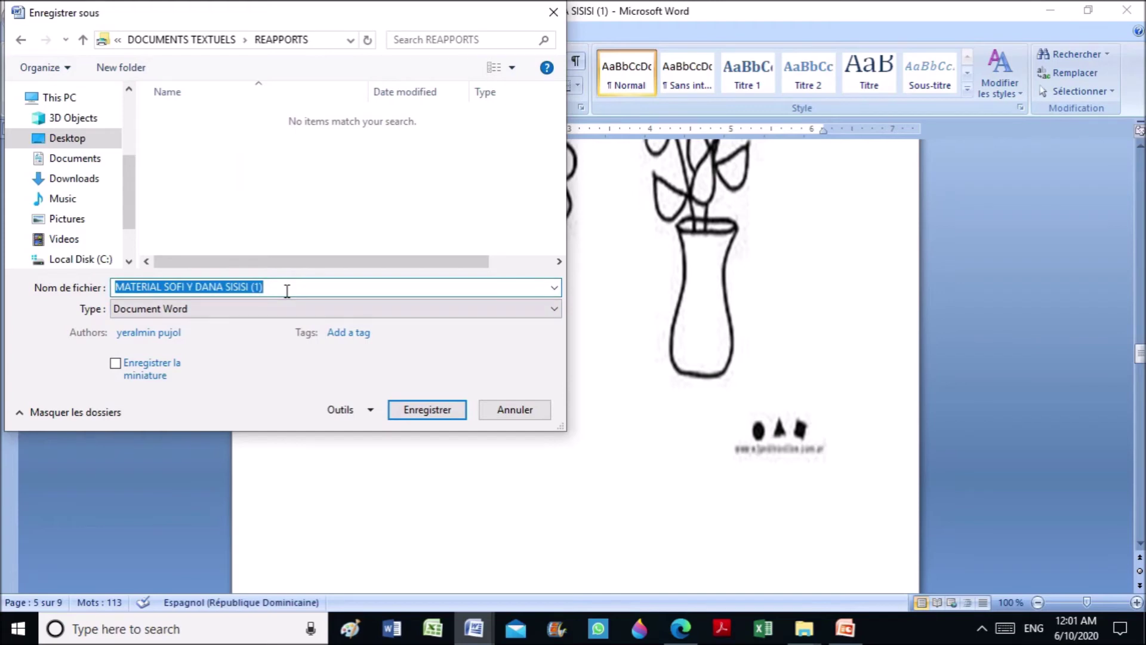
left_click(286, 291)
left_click_drag(261, 288, 248, 289)
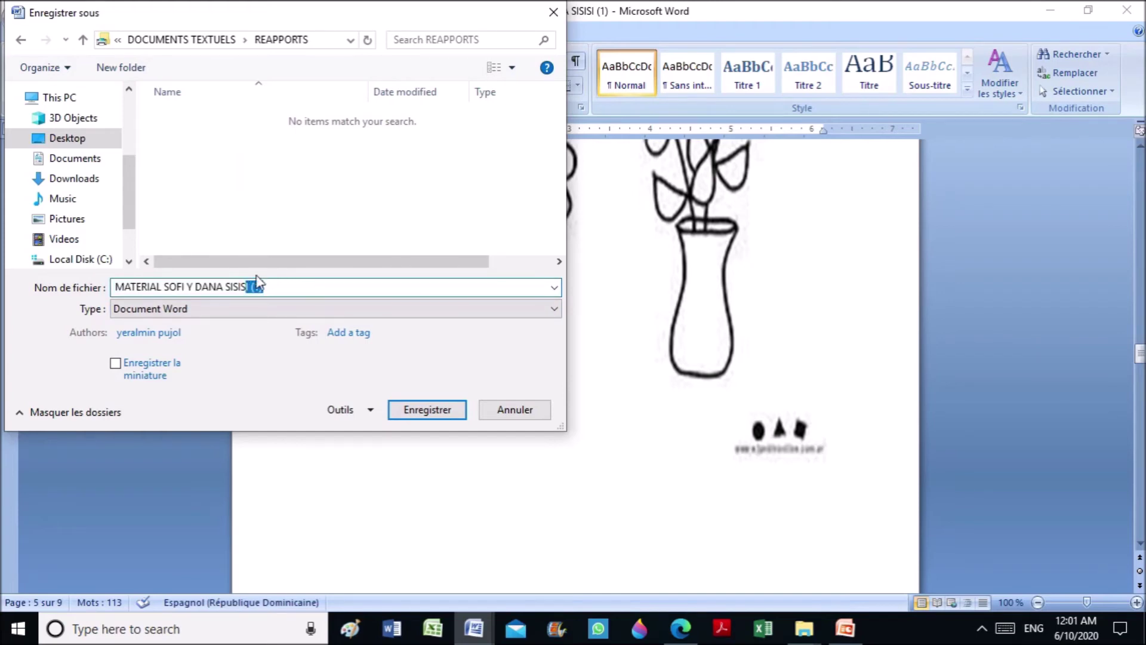
left_click(276, 286)
left_click(454, 409)
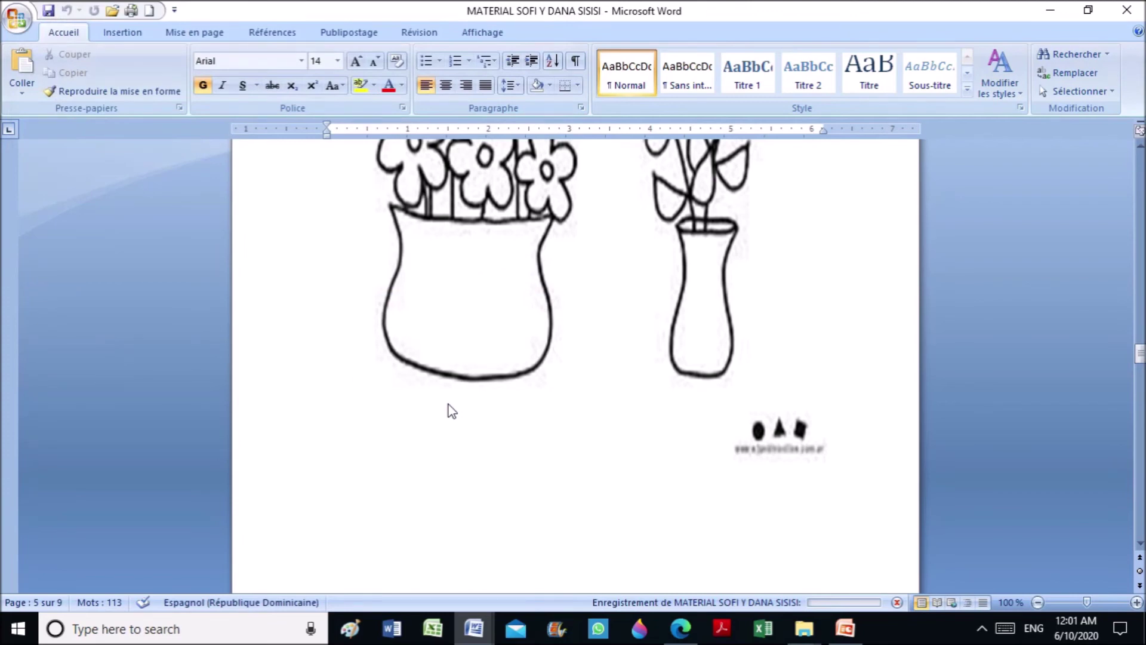
scroll(589, 384, "up", 10)
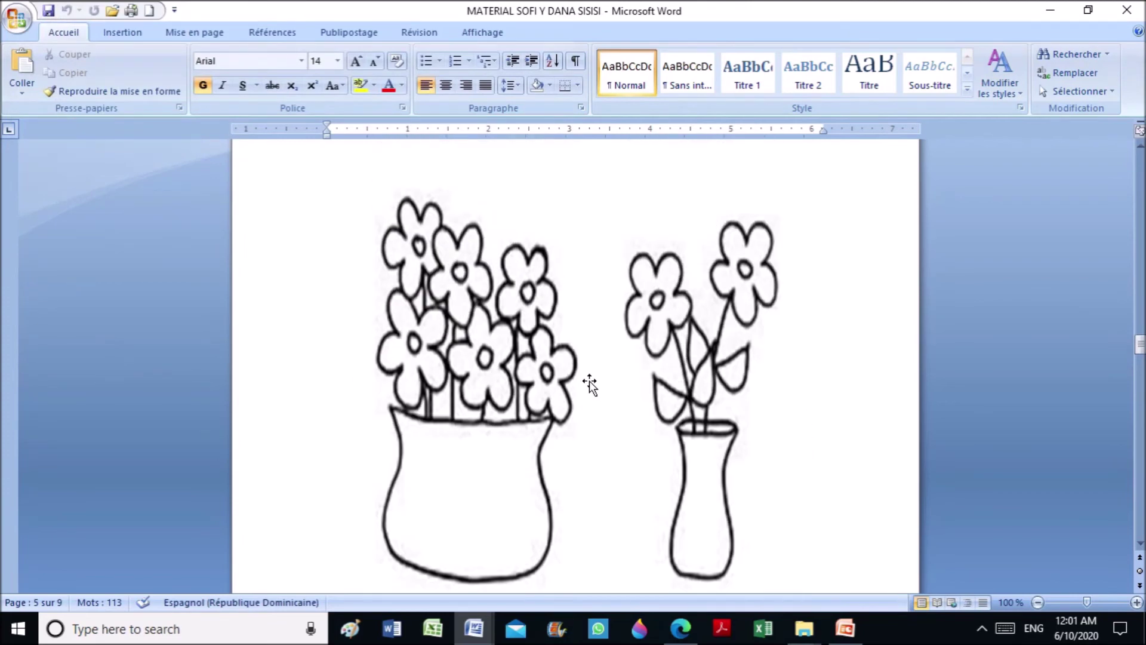
scroll(589, 384, "up", 15)
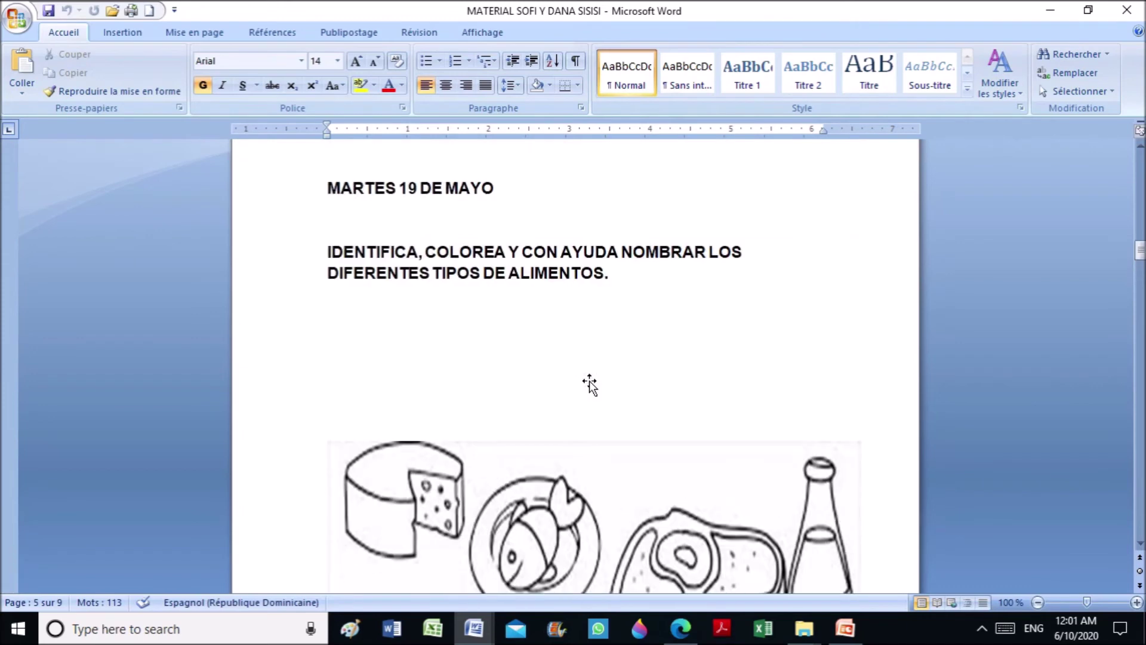
left_click(1051, 10)
Minimize Word, start a new Gmail message, and enter the recipient's Gmail address
left_click(1051, 9)
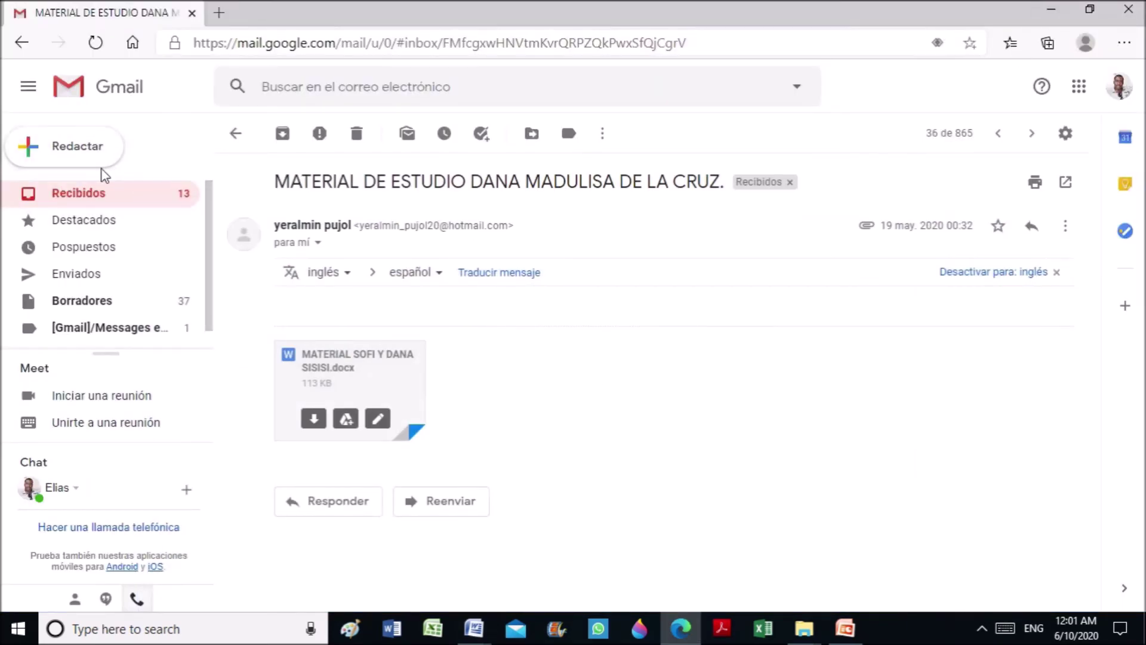
left_click(71, 149)
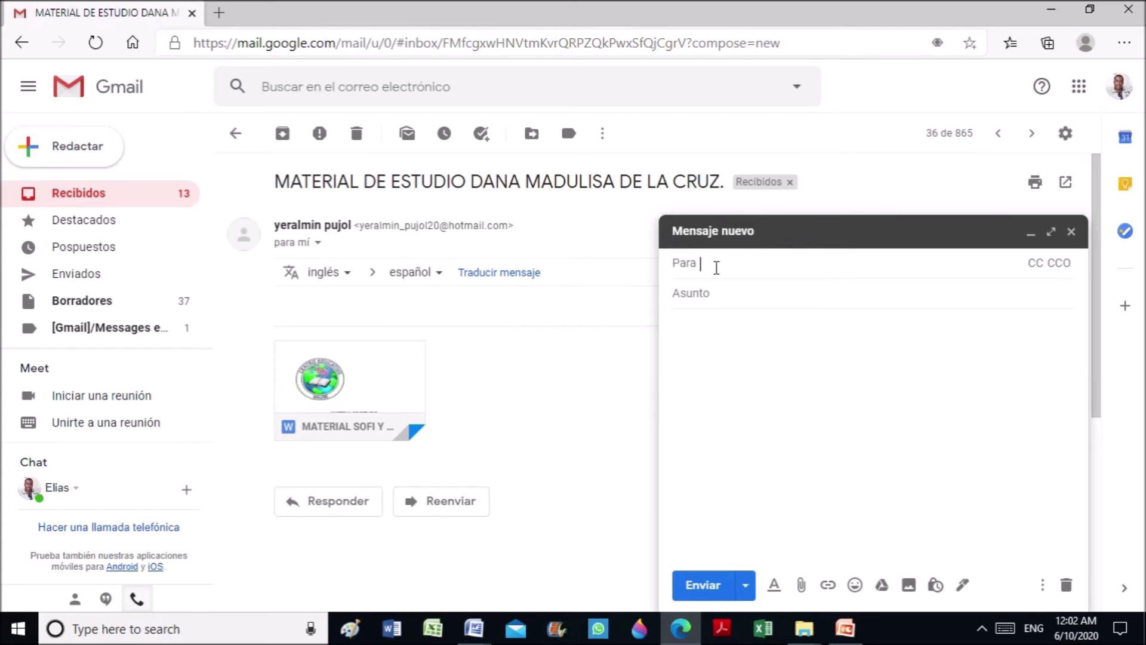
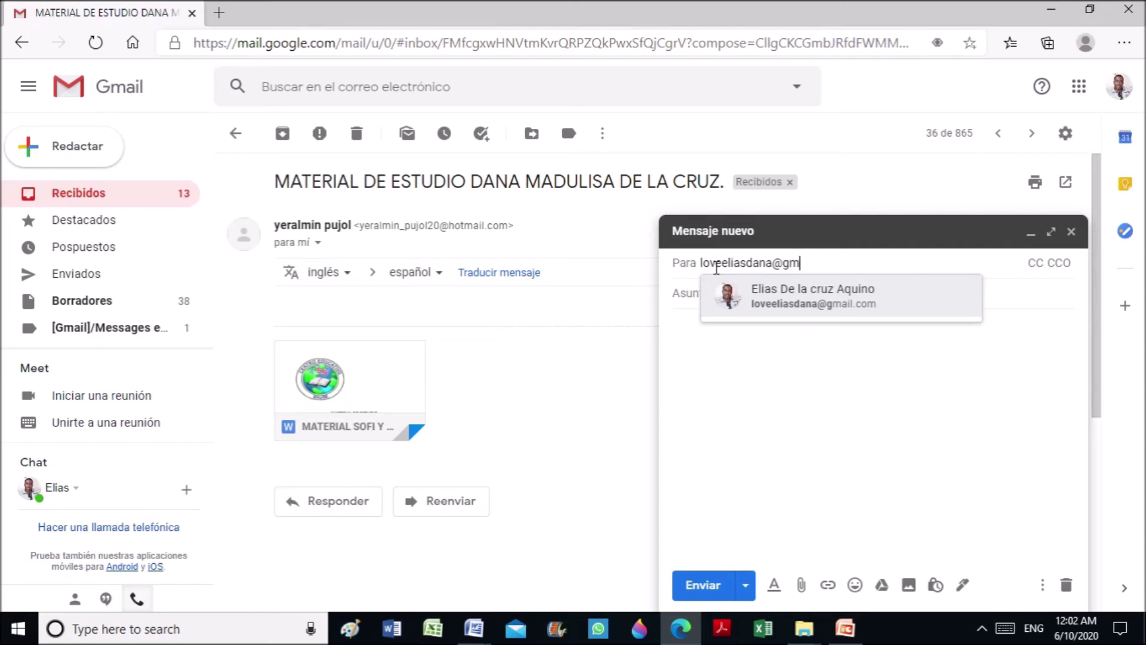
Accept the suggested recipient and give the message the subject 'Devoir de DANA'
left_click(847, 343)
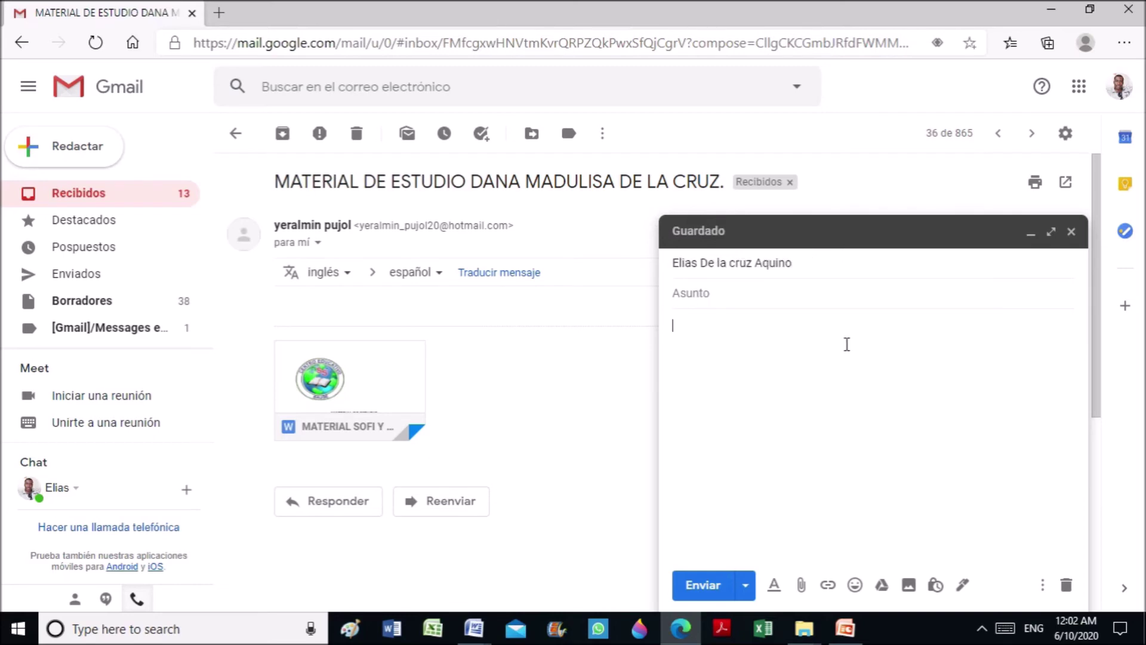
left_click(725, 294)
type("Devoir de DANA")
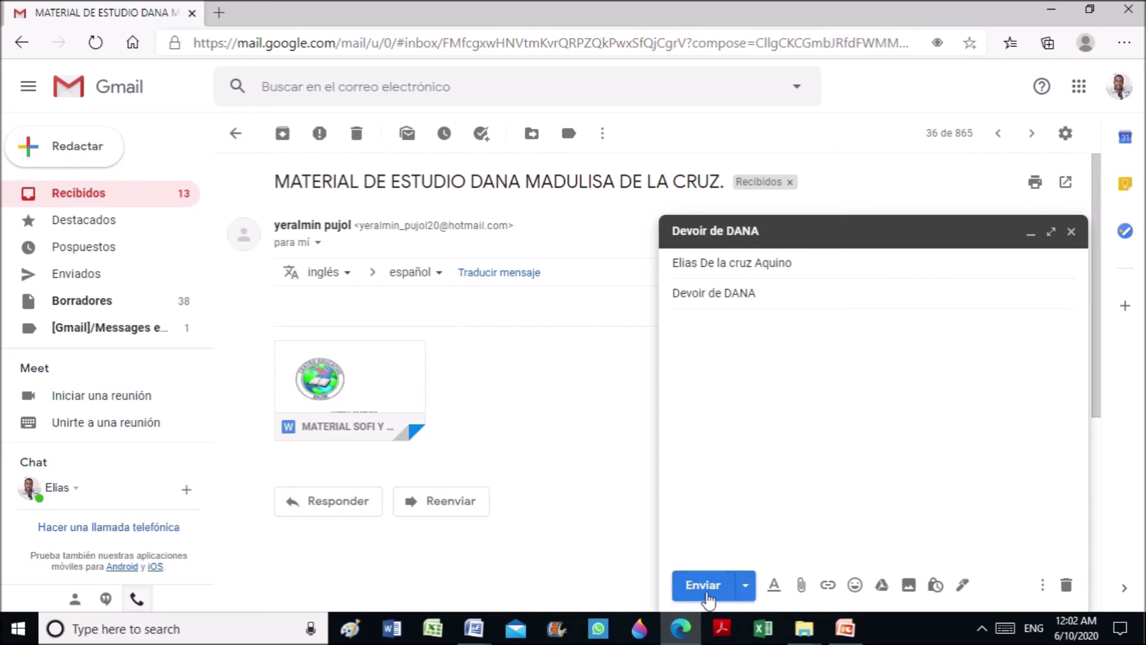
Attach 'MATERIAL SOFI Y DANA SISISI.docx' from Desktop > DOCUMENTS TEXTUELS > REAPPORTS to the draft
left_click(801, 585)
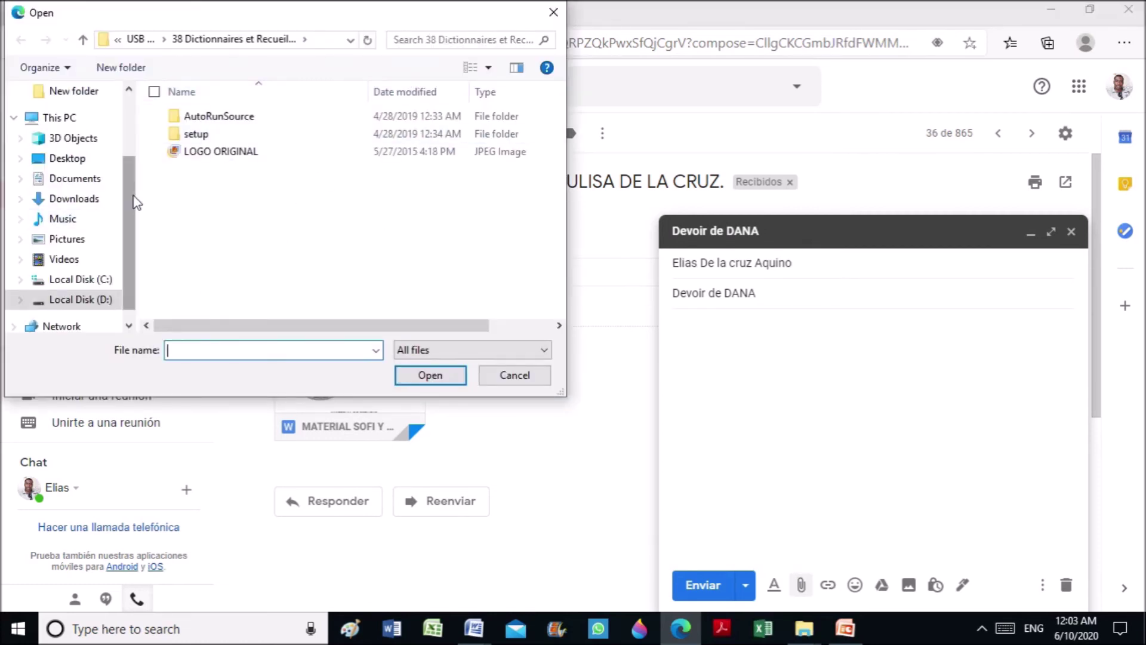
scroll(125, 183, "up", 1)
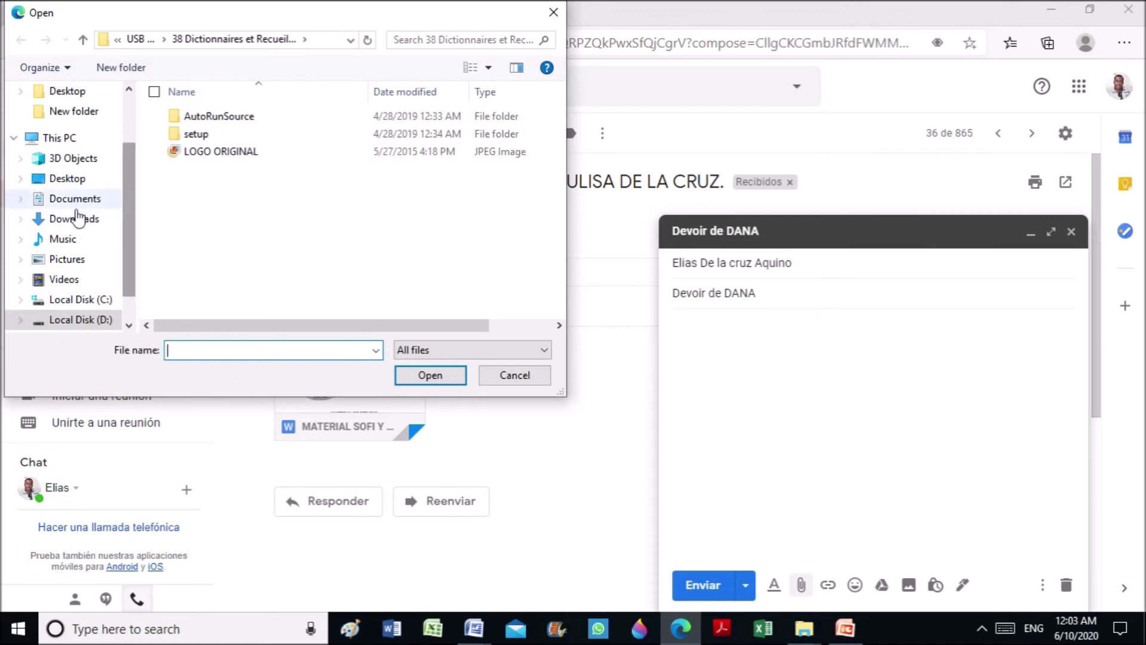
left_click(84, 179)
mouse_move(559, 104)
left_mouse_down()
mouse_move(559, 206)
mouse_move(559, 119)
left_mouse_up()
double_click(507, 212)
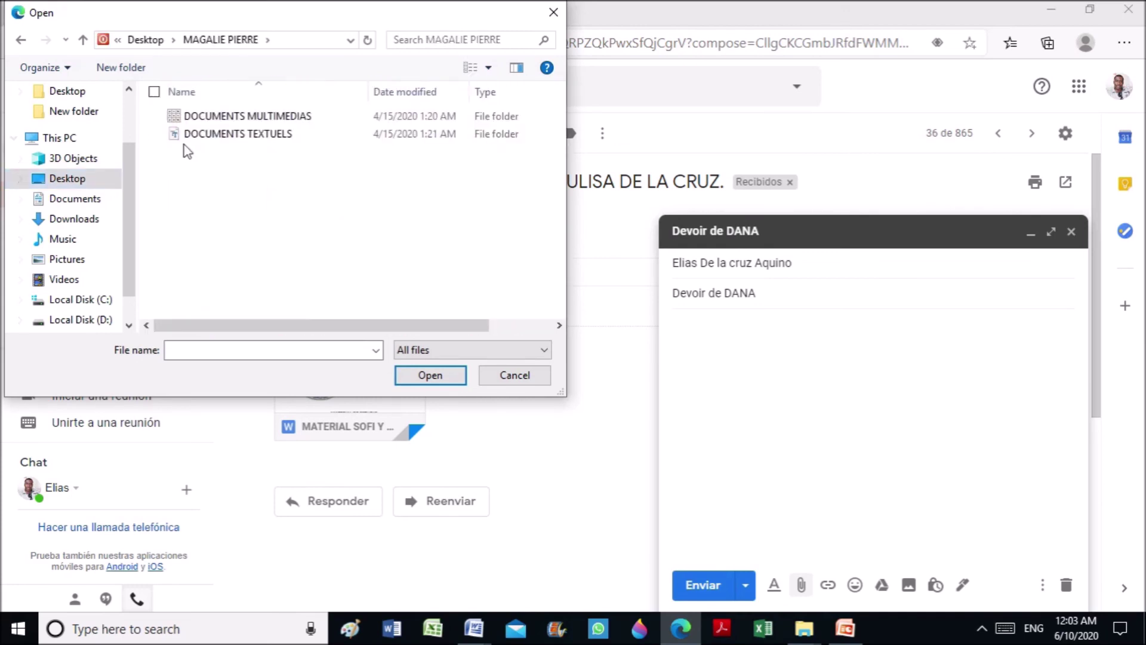
double_click(228, 133)
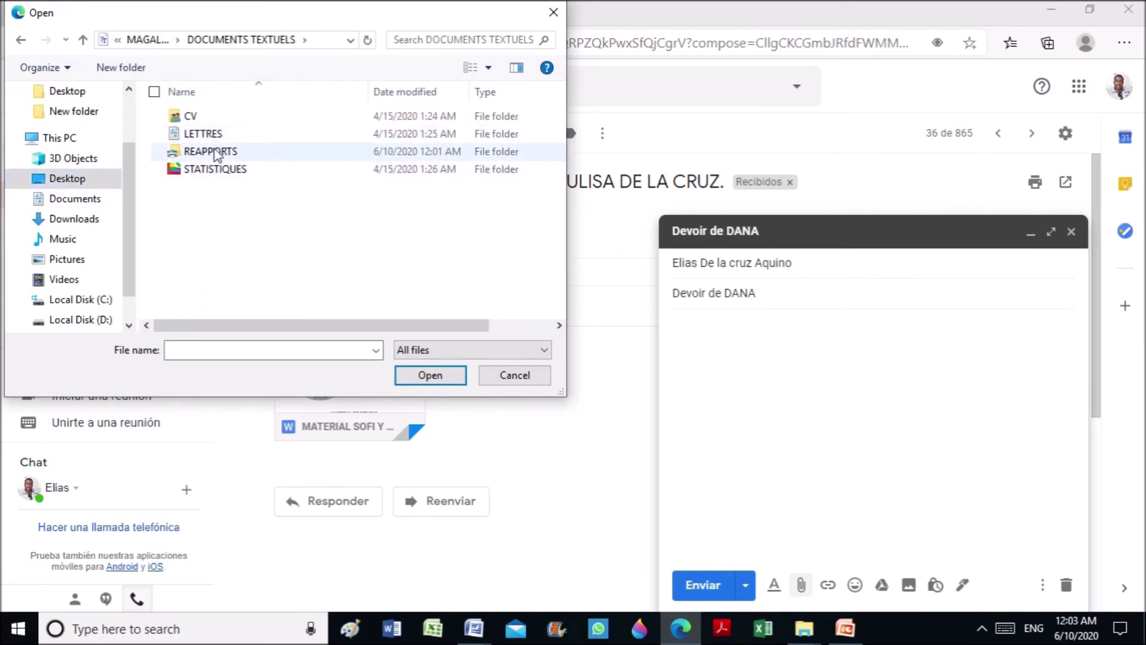
double_click(216, 151)
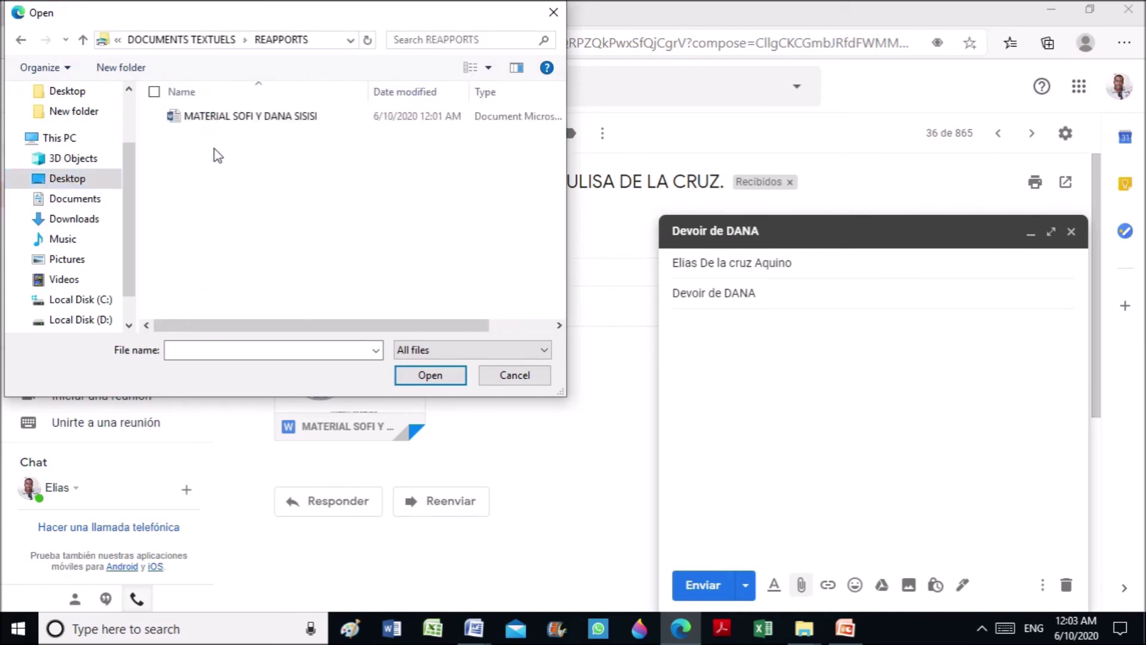
left_click(235, 116)
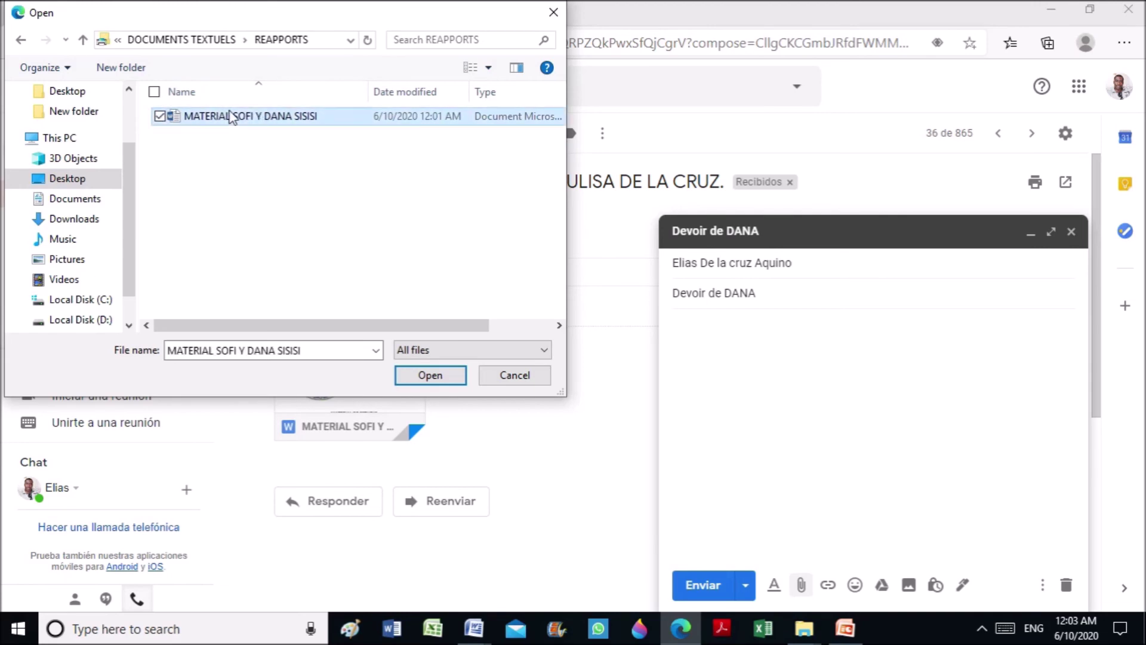
left_click(459, 380)
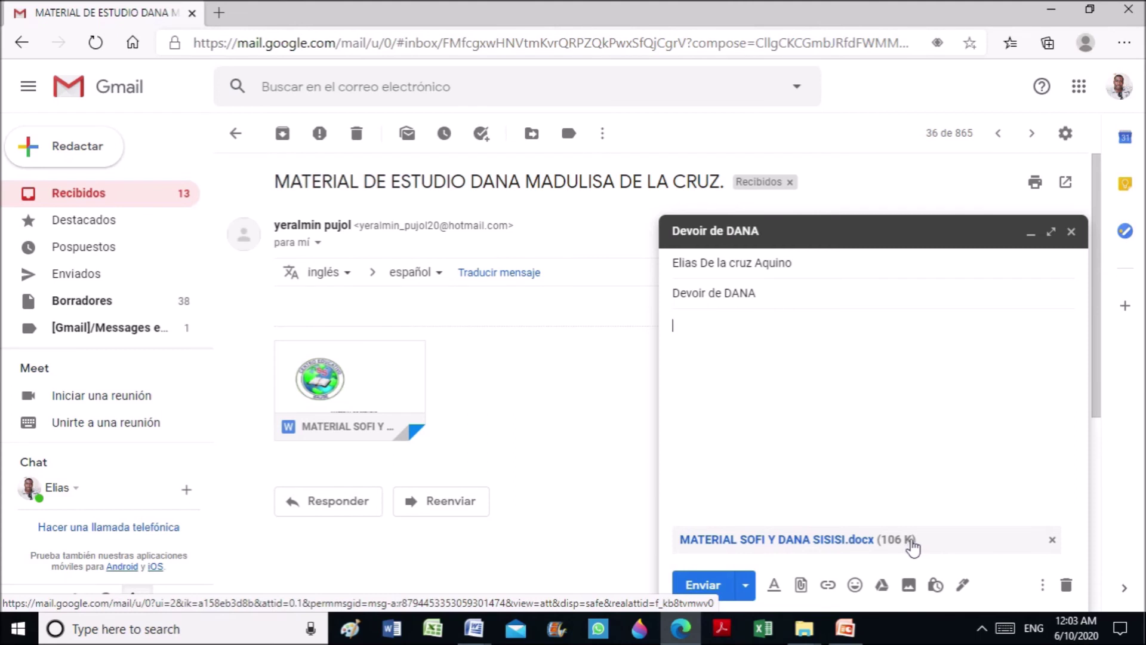
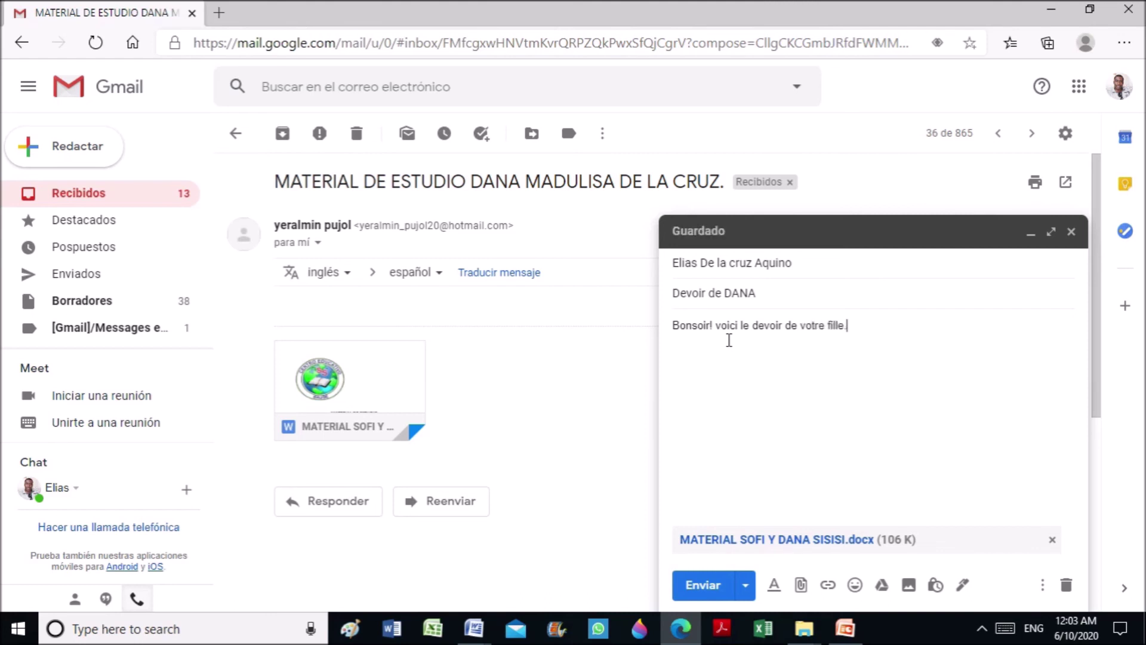
Write 'Bonsoir! voici le devoir de votre fille. Bon travail!' in the message body
key("BackSpace")
key("BackSpace")
key("BackSpace")
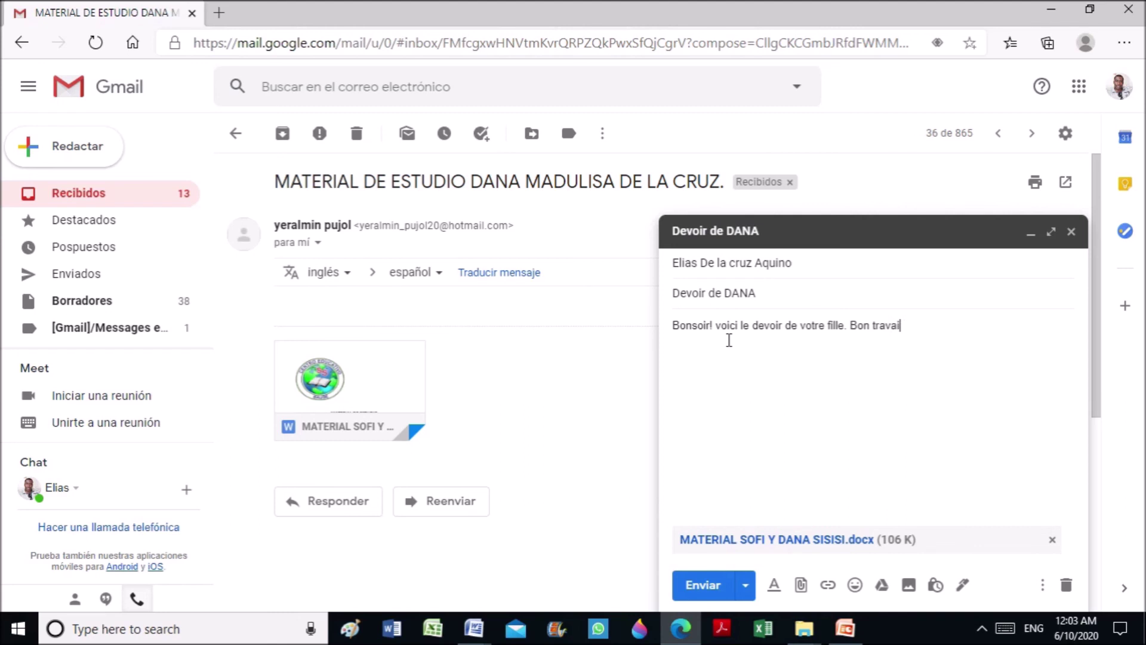
Send the email and return to the inbox to see 'Devoir de DANA' at the top
left_click(700, 588)
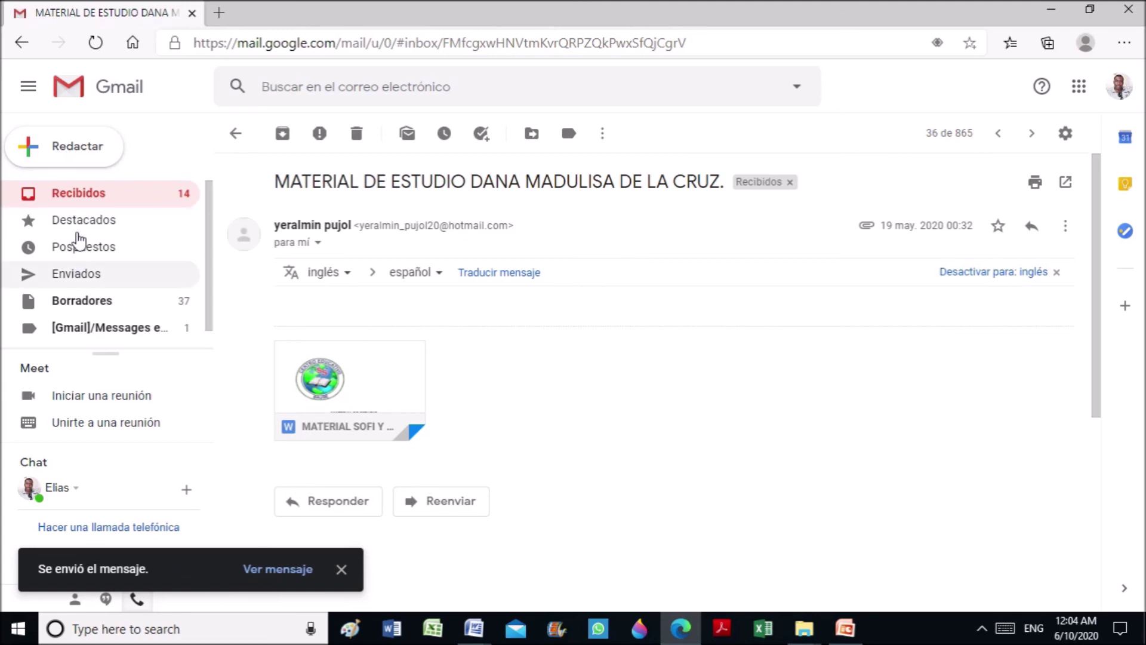
left_click(85, 197)
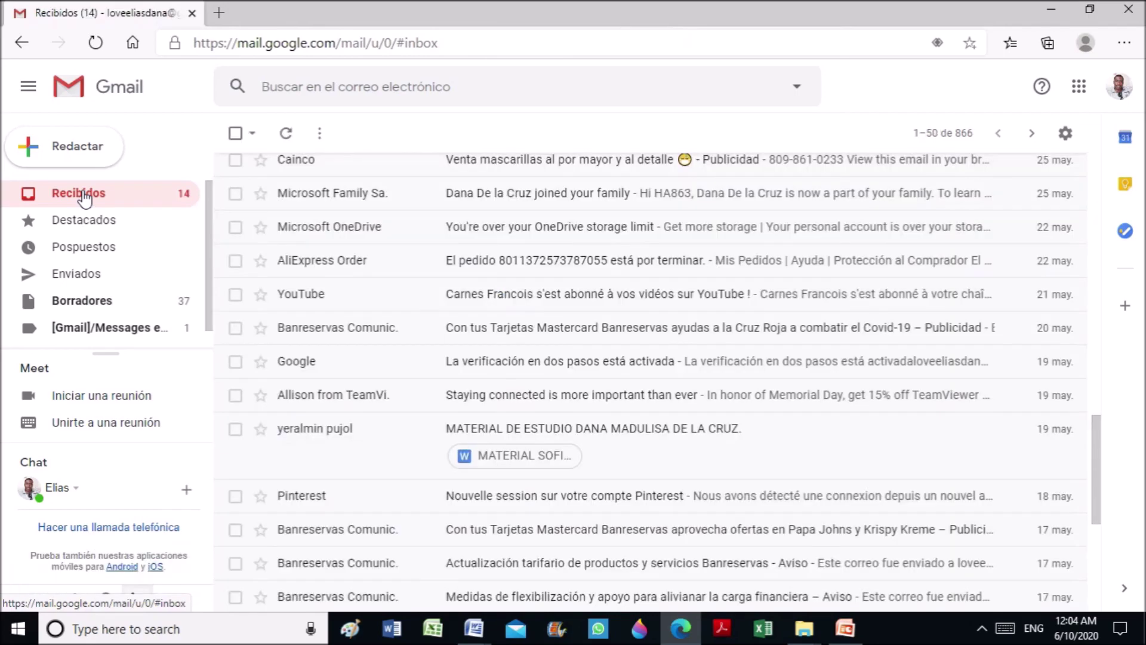
scroll(236, 232, "up", 5)
scroll(237, 232, "up", 6)
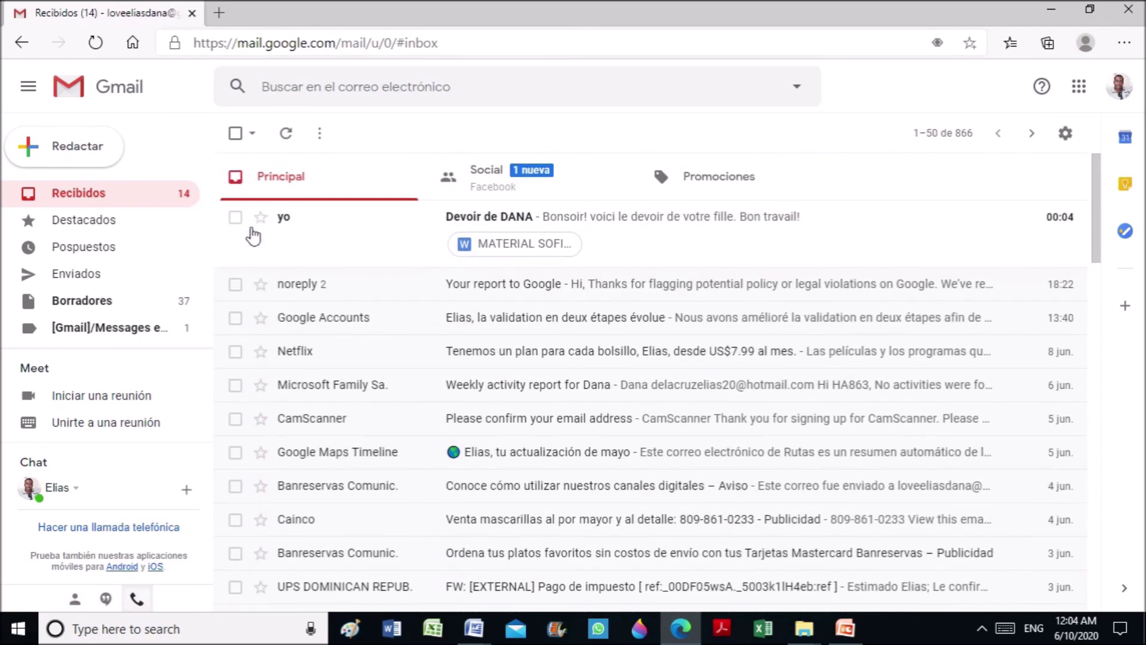